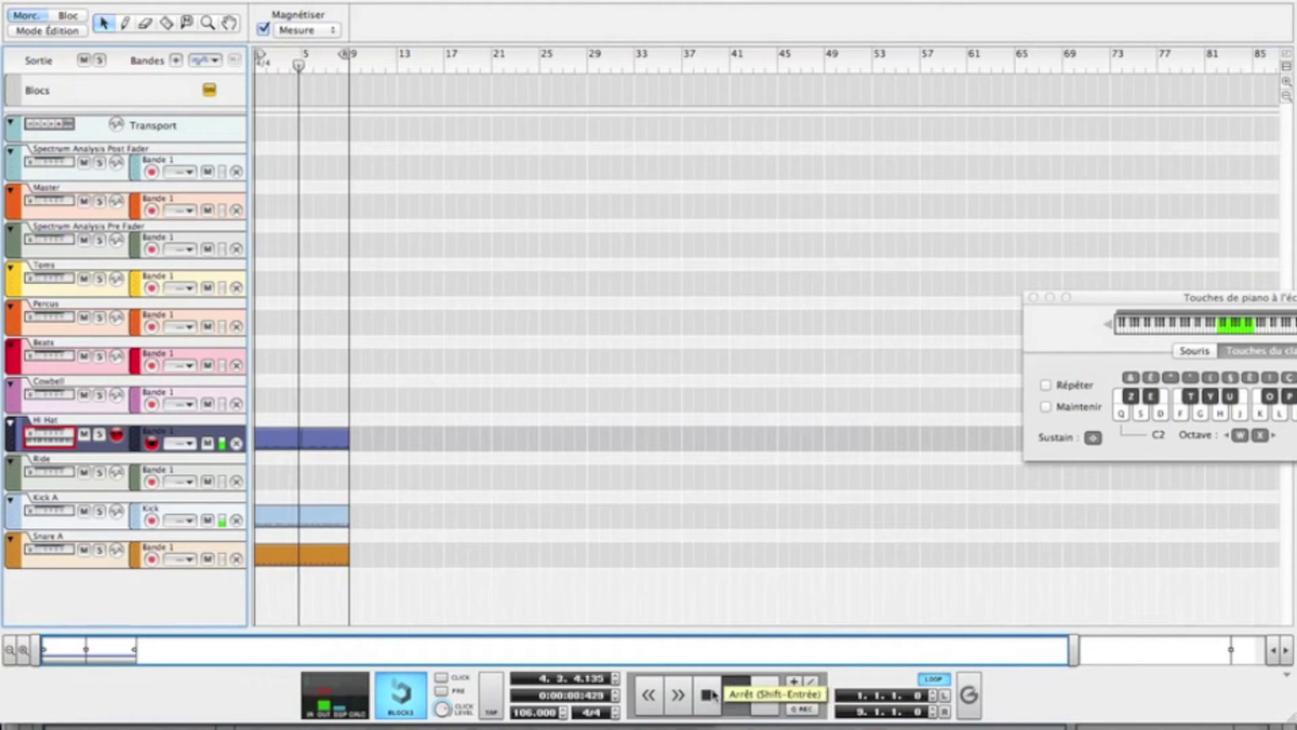
# - Stop playback, solo the Kick A track and play the beat to hear the kick alone
pyautogui.click(708, 694)
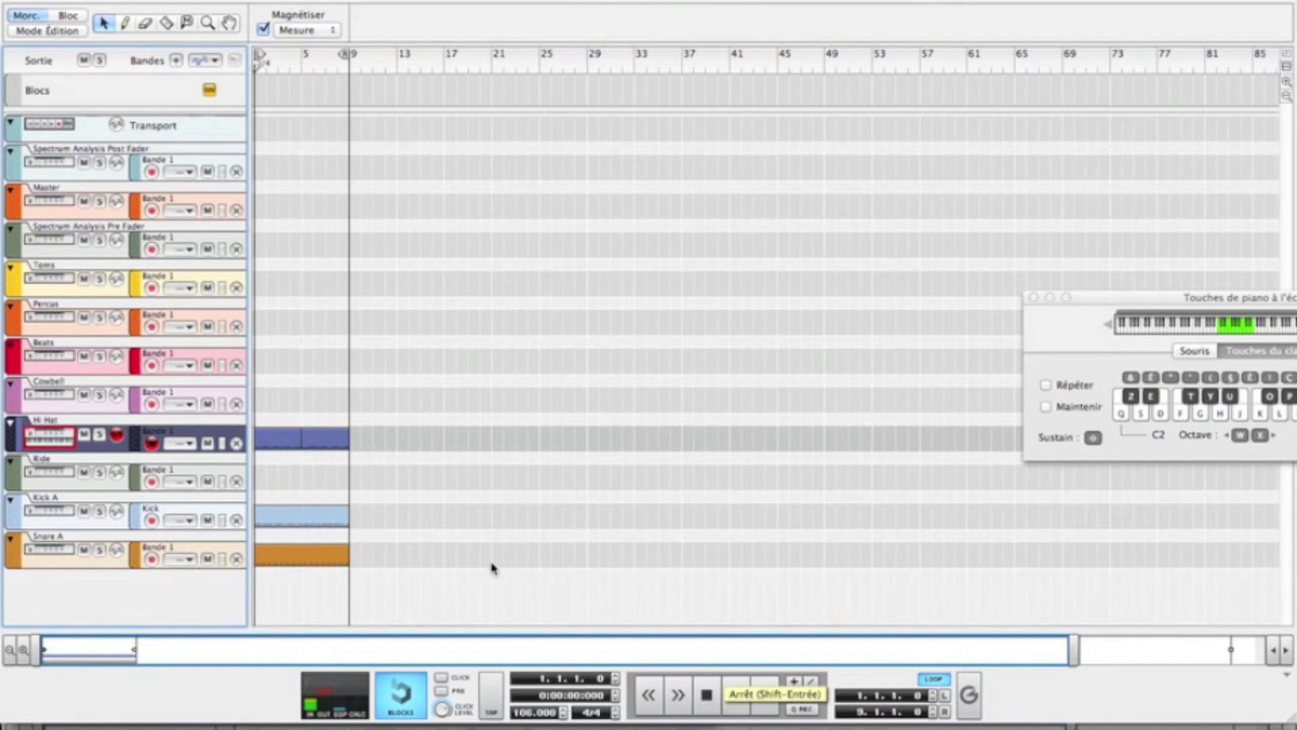
pyautogui.click(100, 512)
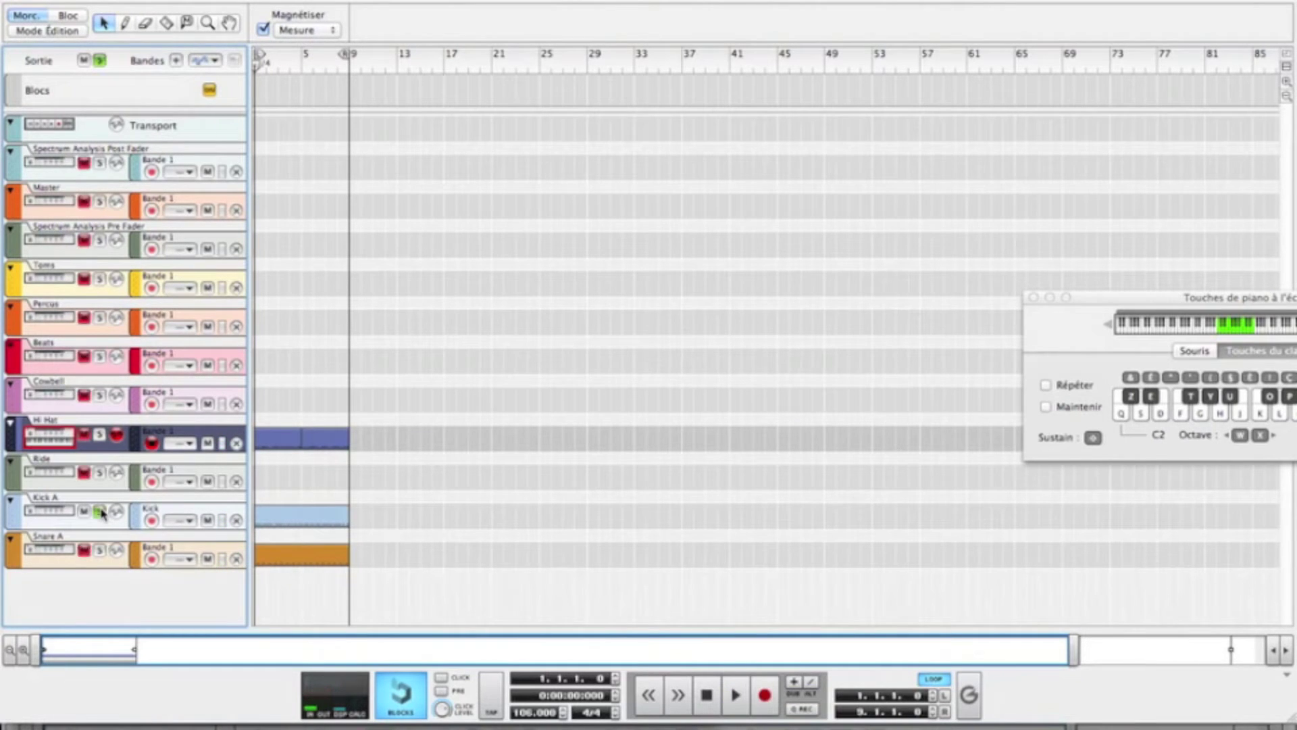
pyautogui.press('space')
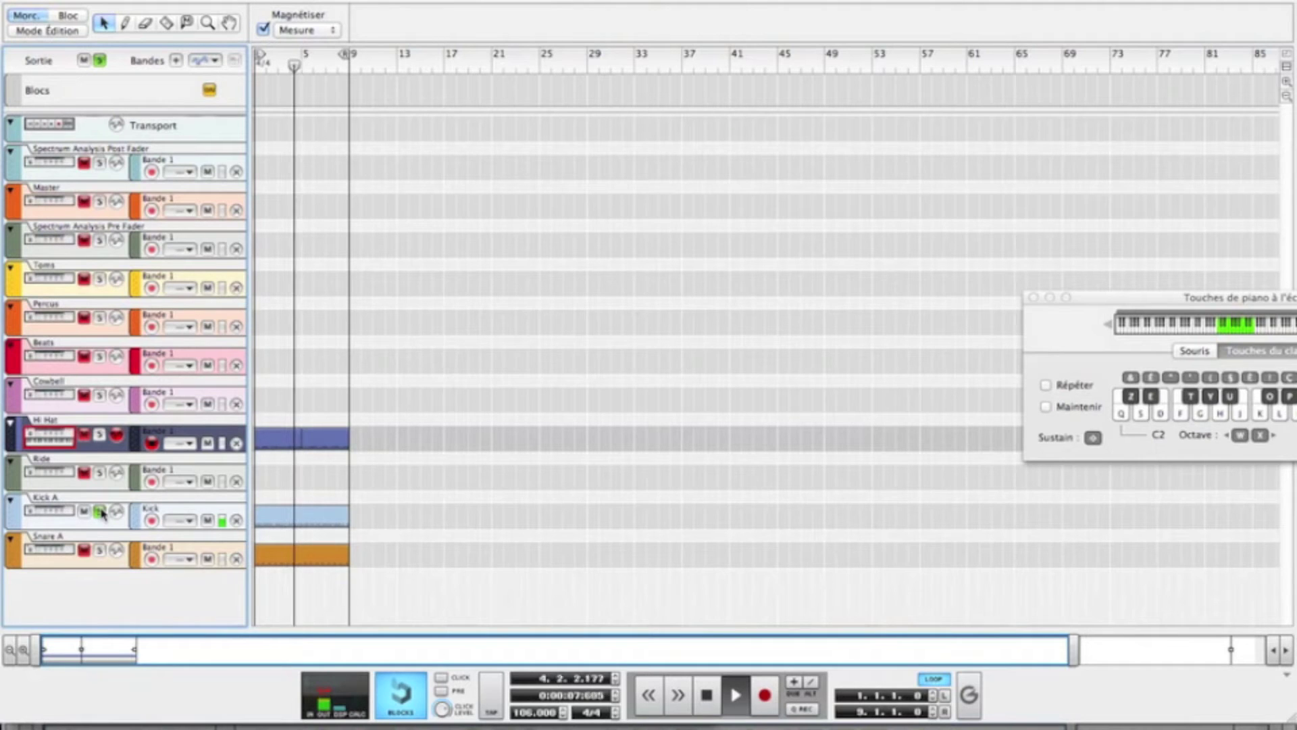
pyautogui.press('space')
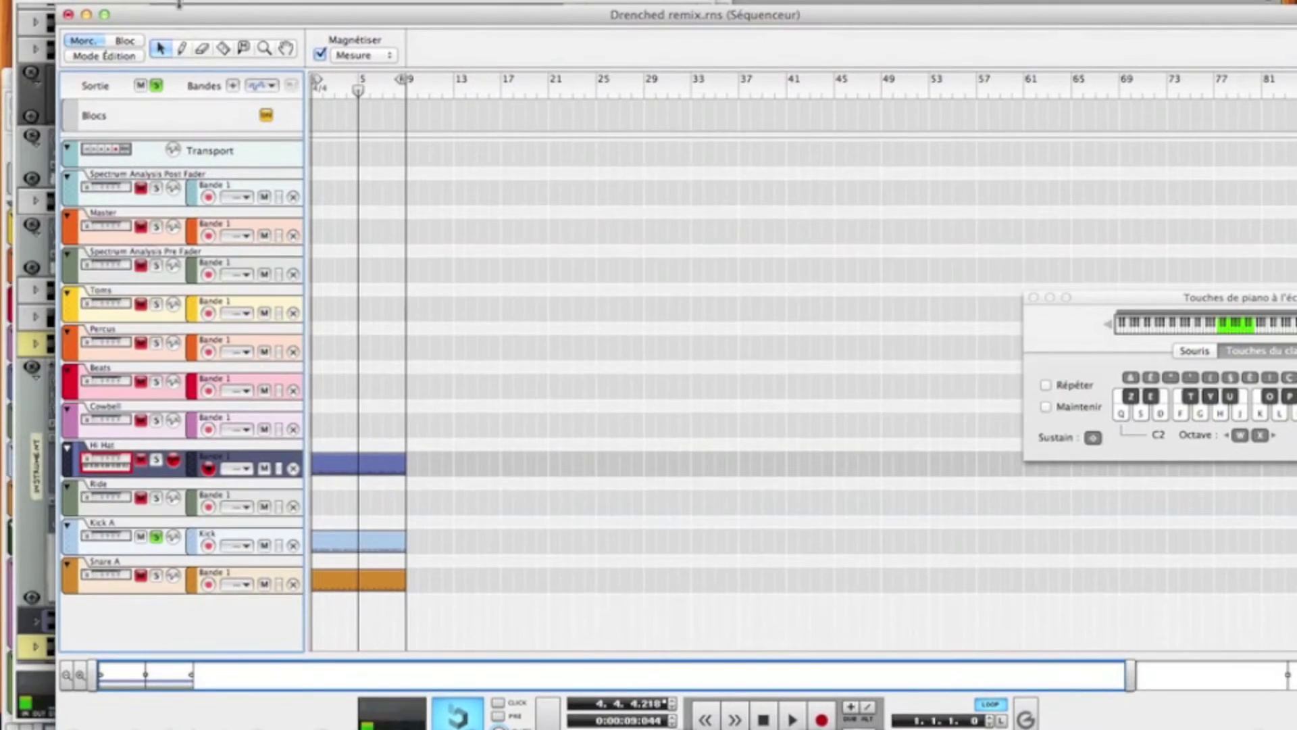
# - Show the rack, expand the KICK A Combinator and bypass all its effects
pyautogui.press('F6')
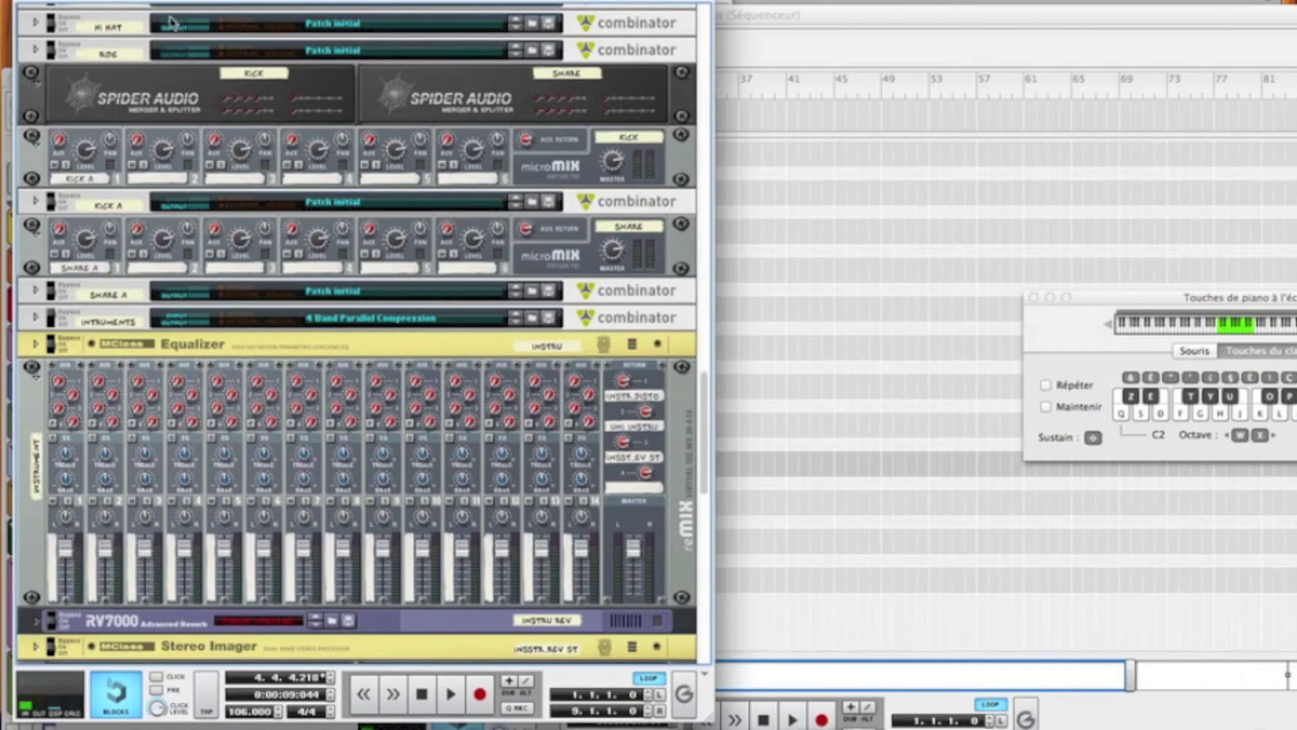
pyautogui.click(35, 201)
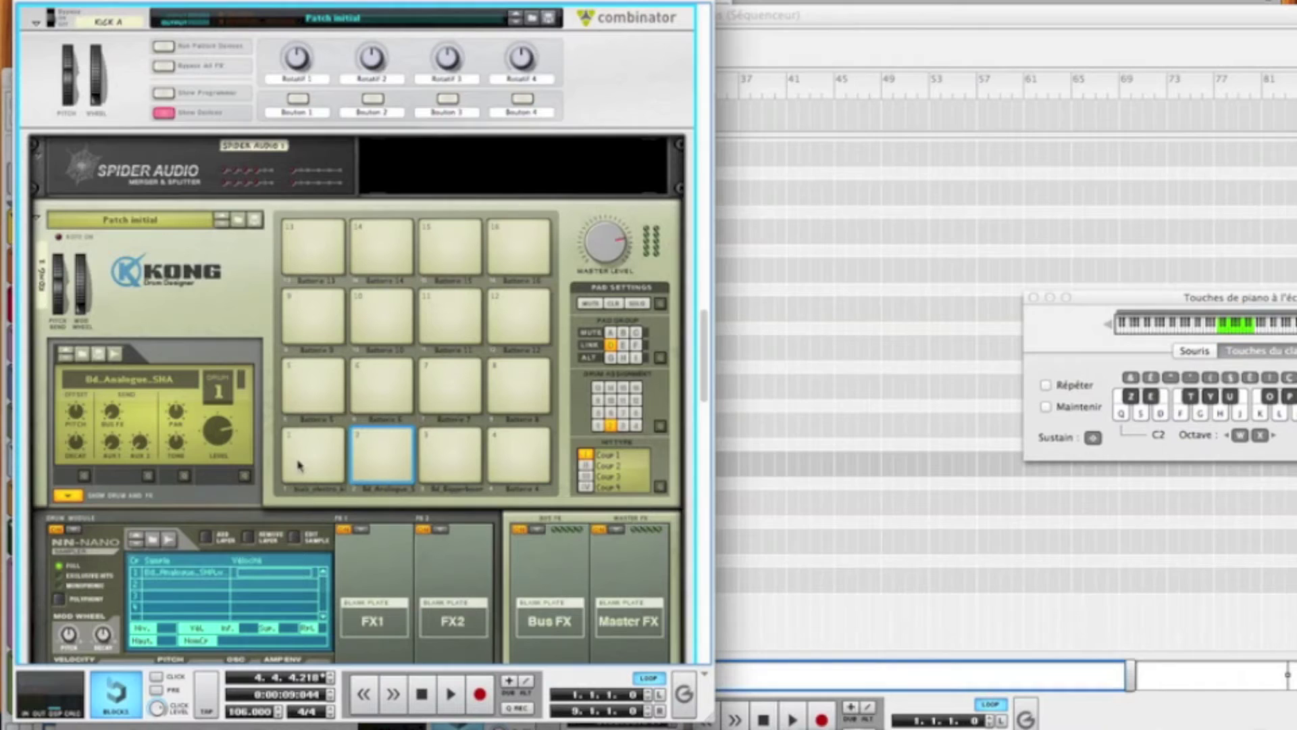
pyautogui.click(170, 67)
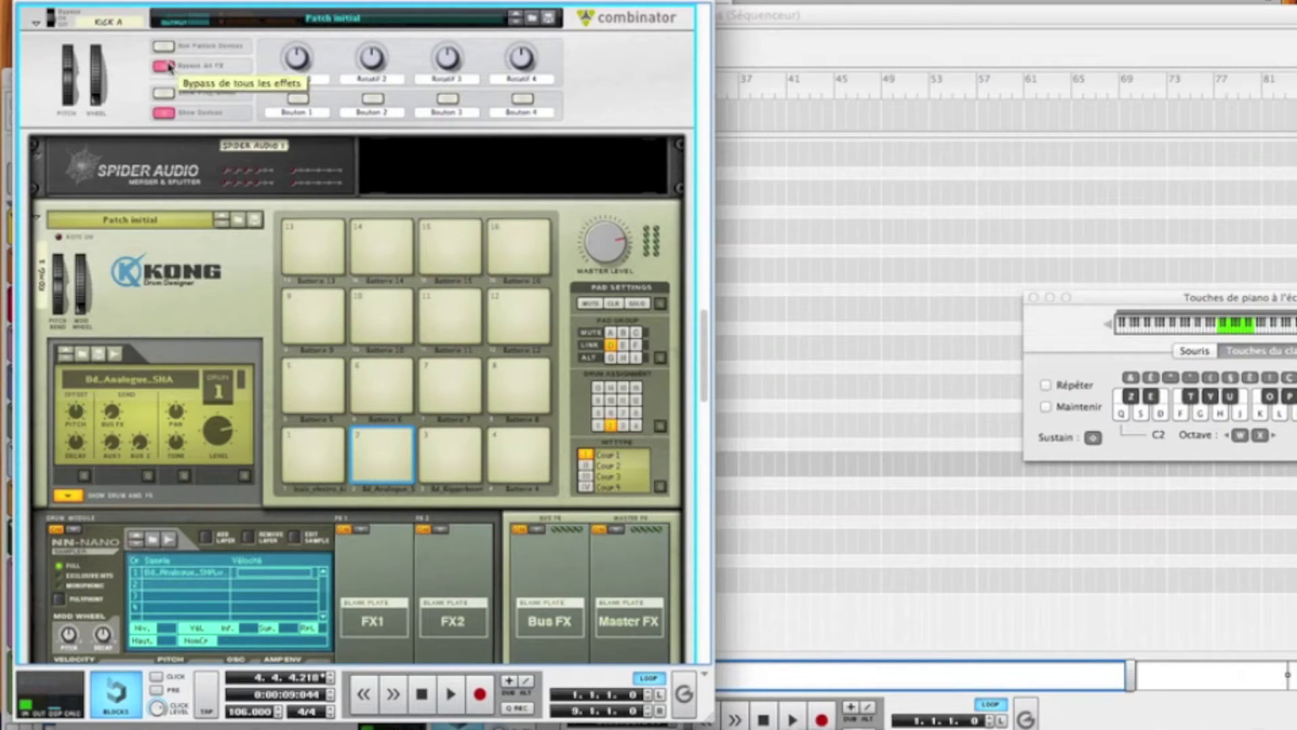
# - Unlink Kong pad 1 from link group D and drop the keyboard octave to C1
pyautogui.click(612, 347)
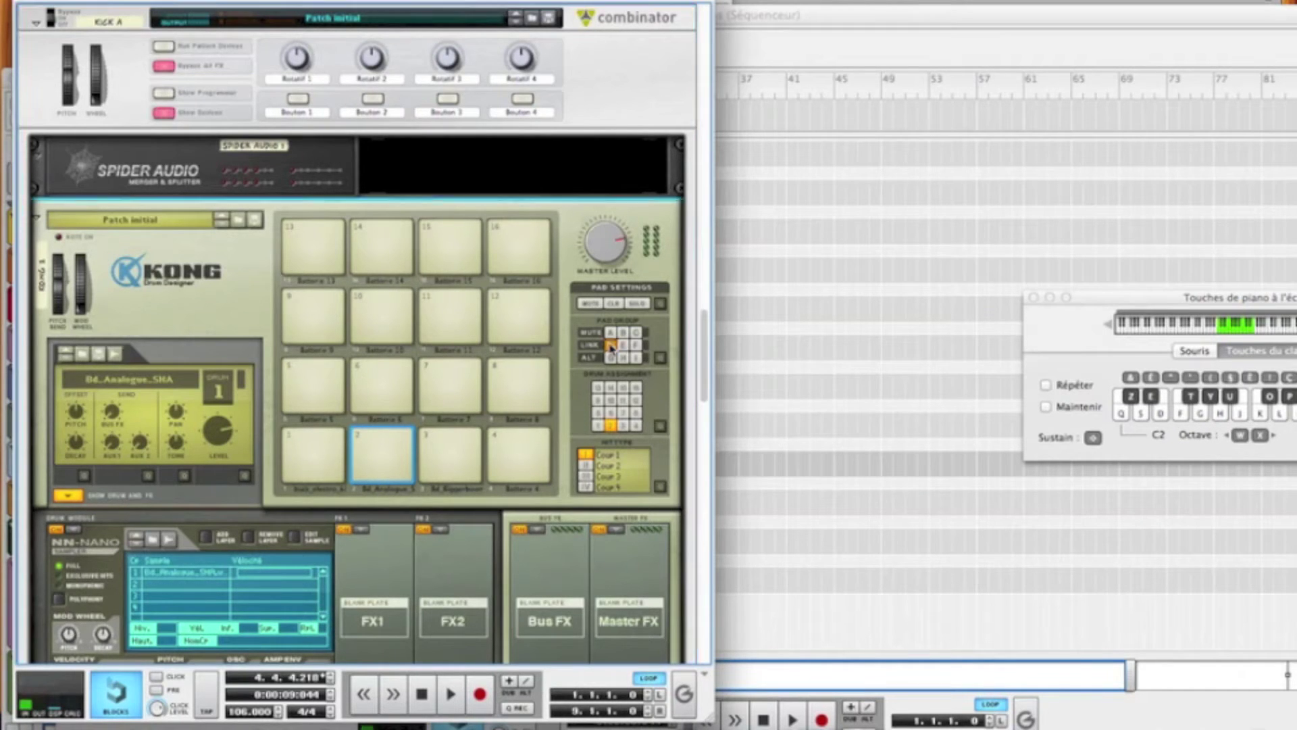
pyautogui.press('q')
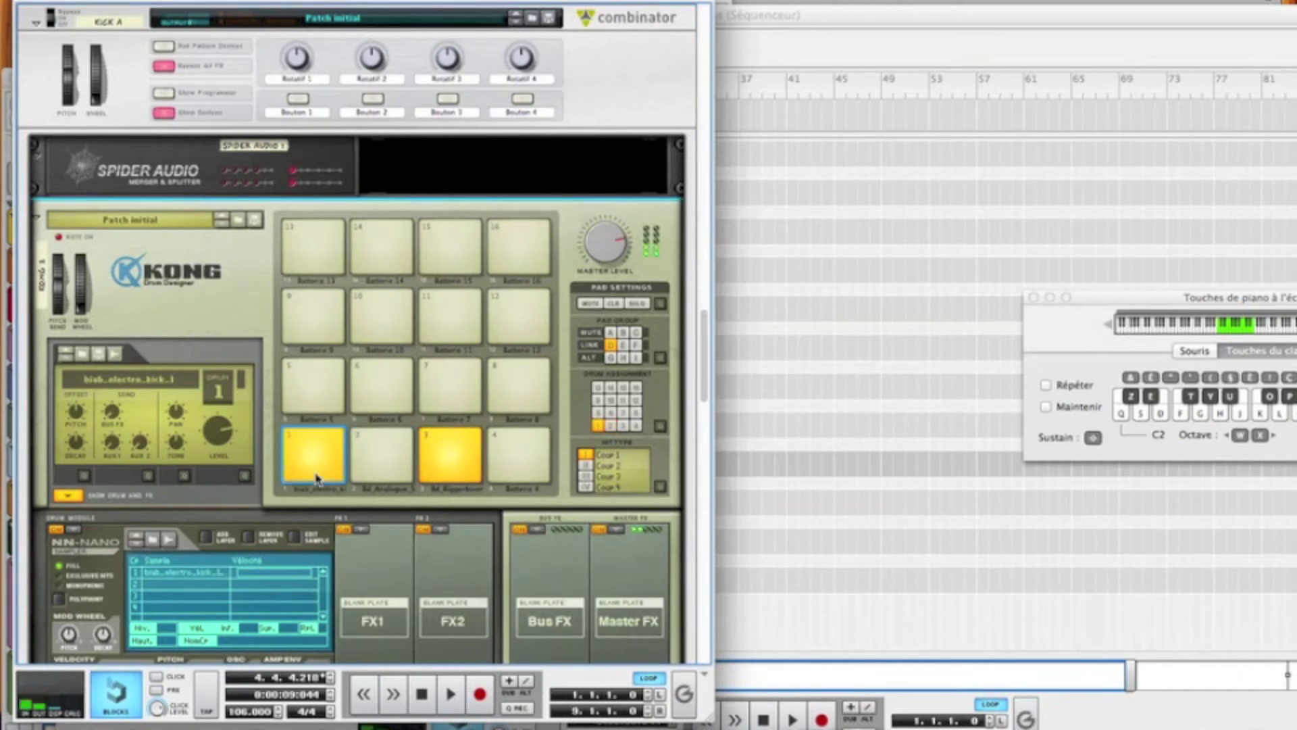
pyautogui.click(612, 347)
pyautogui.scroll(-3, 190, 308)
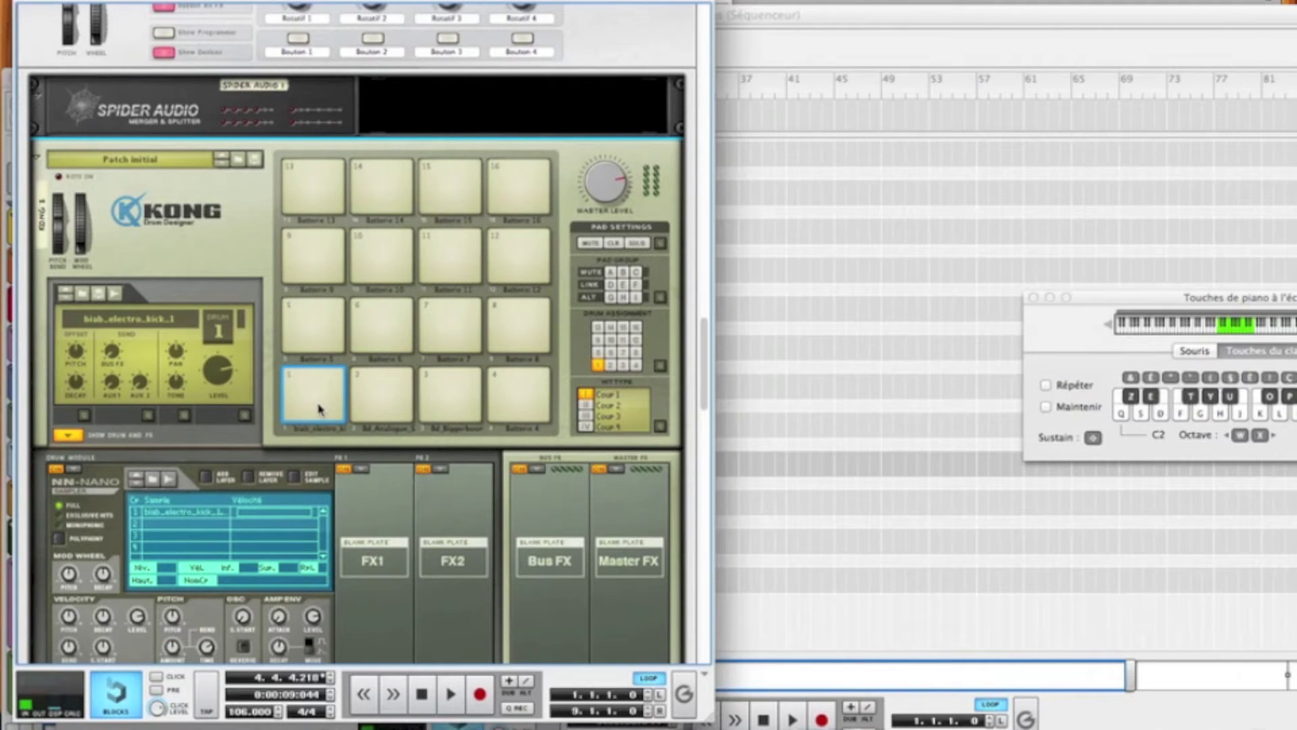
pyautogui.press('w')
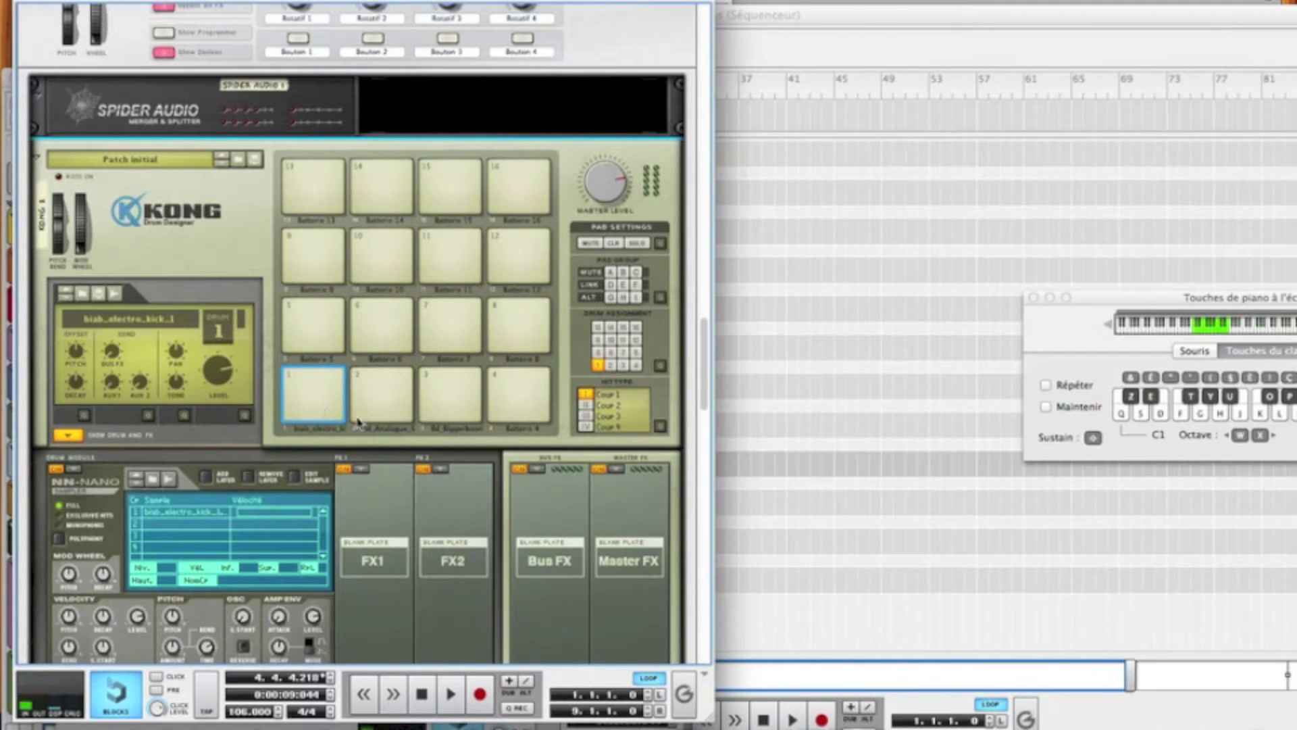
pyautogui.press('q')
pyautogui.click(922, 395)
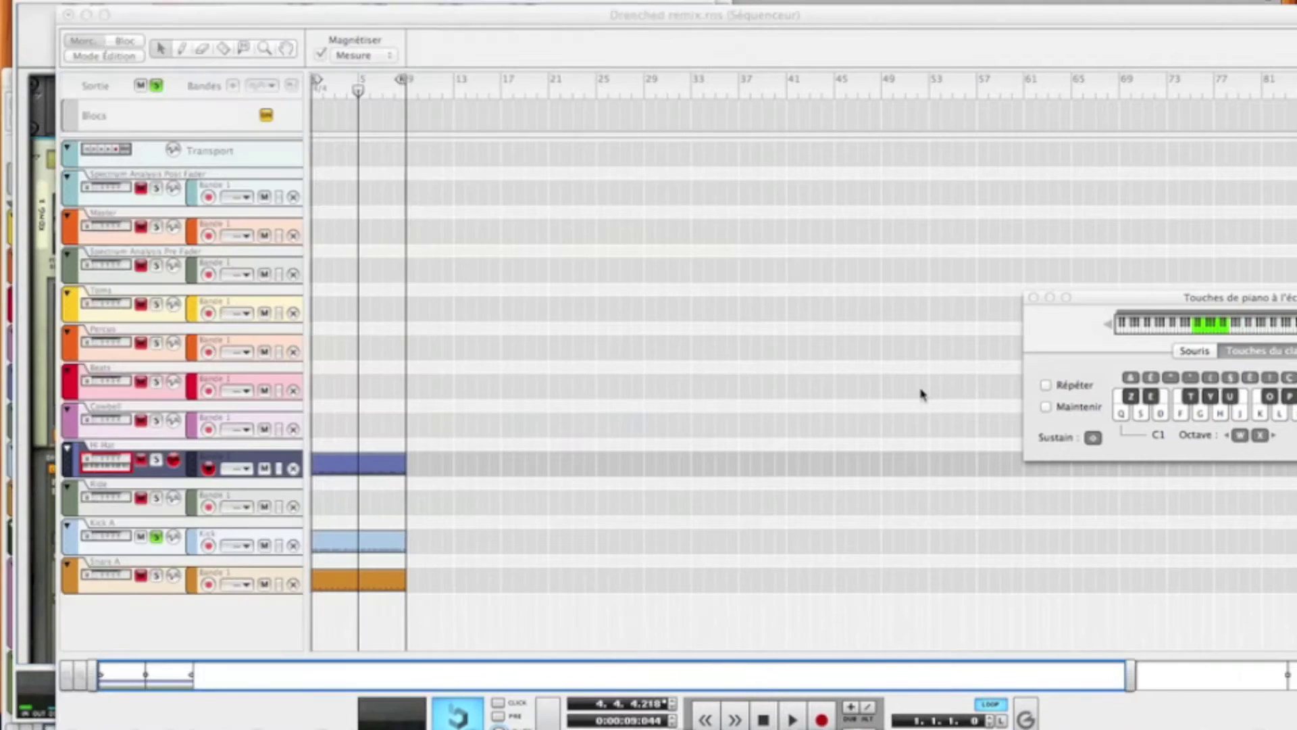
# - Audition Kong pads 1, 2 and 3, then select pad 2's Bd_Analogue_SHA kick and play it
pyautogui.click(133, 540)
pyautogui.click(47, 369)
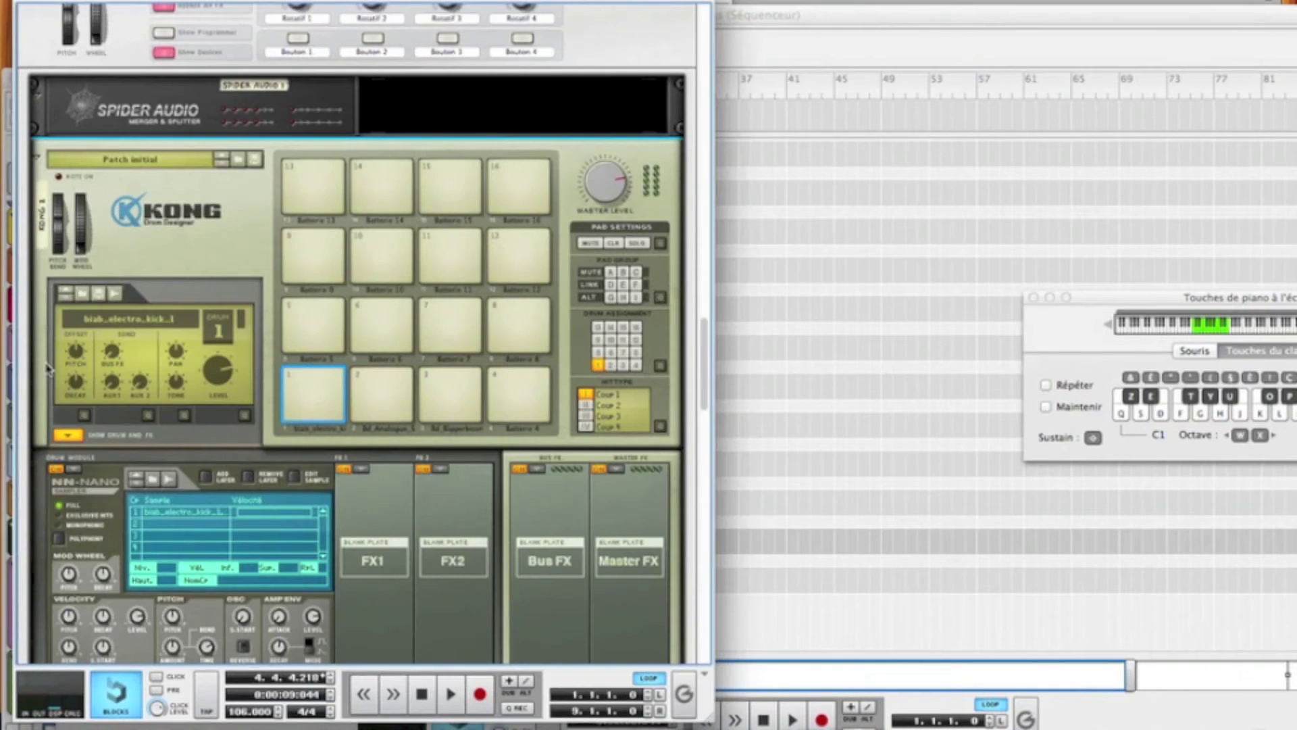
pyautogui.press('q')
pyautogui.press('z')
pyautogui.press('s')
pyautogui.press('q')
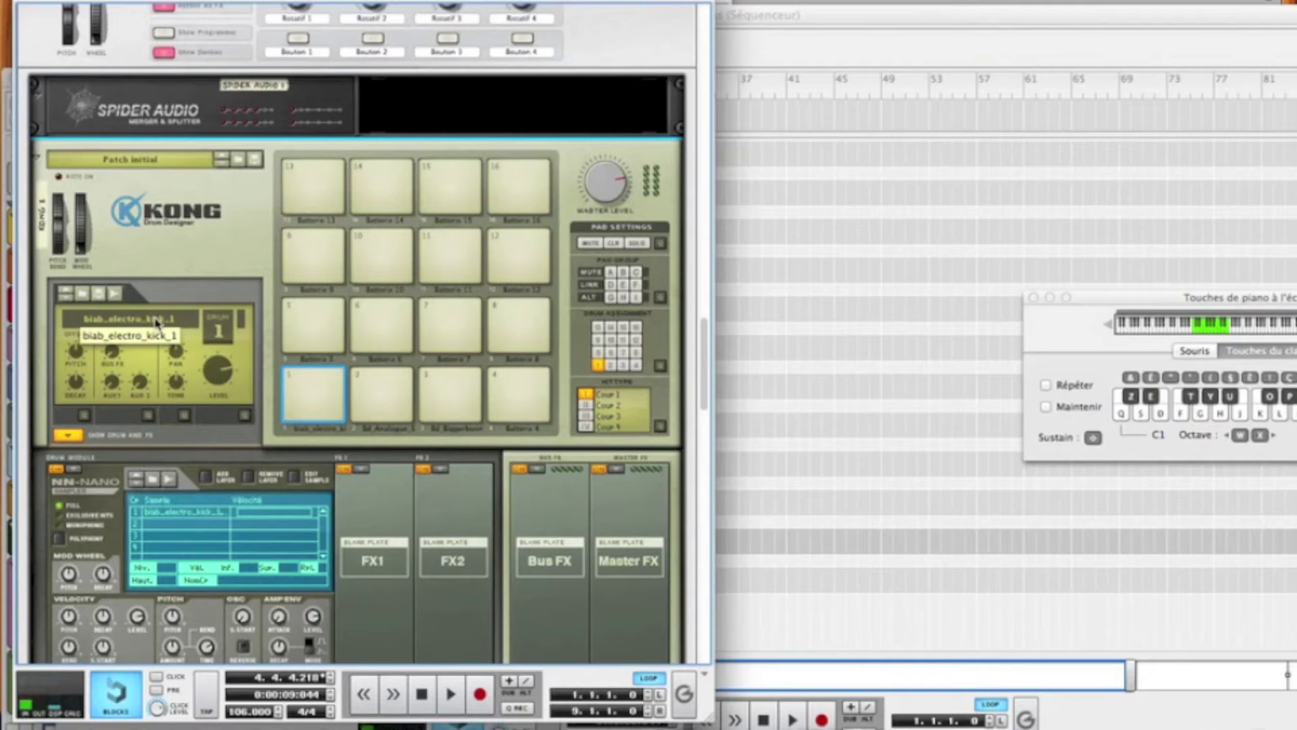
pyautogui.press('q')
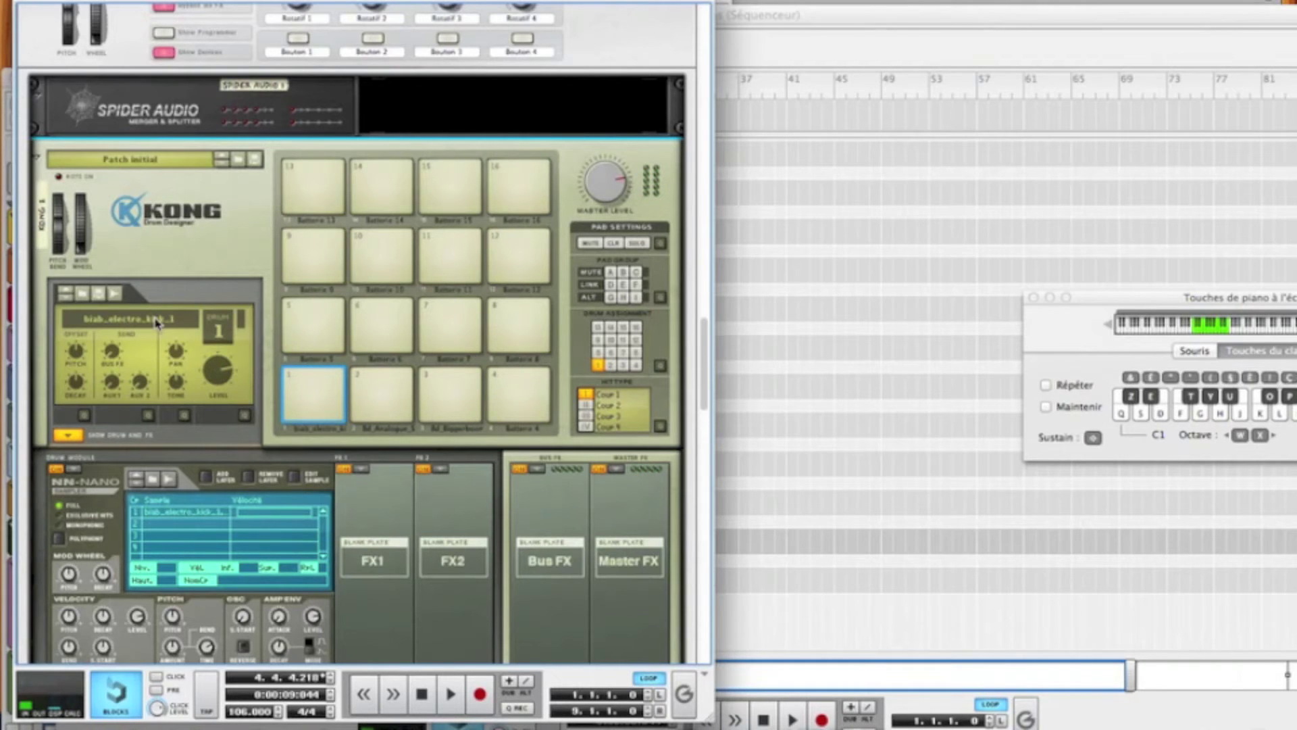
pyautogui.click(372, 409)
pyautogui.press('z')
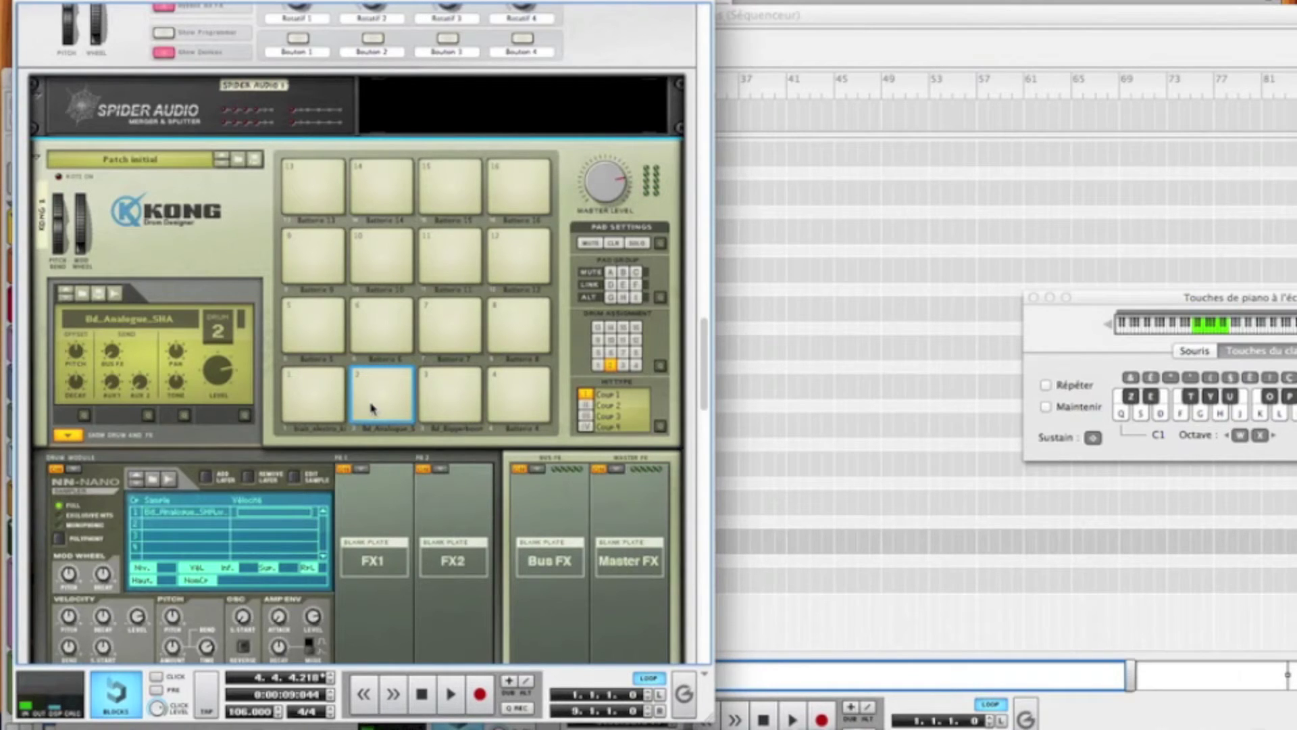
pyautogui.press('z')
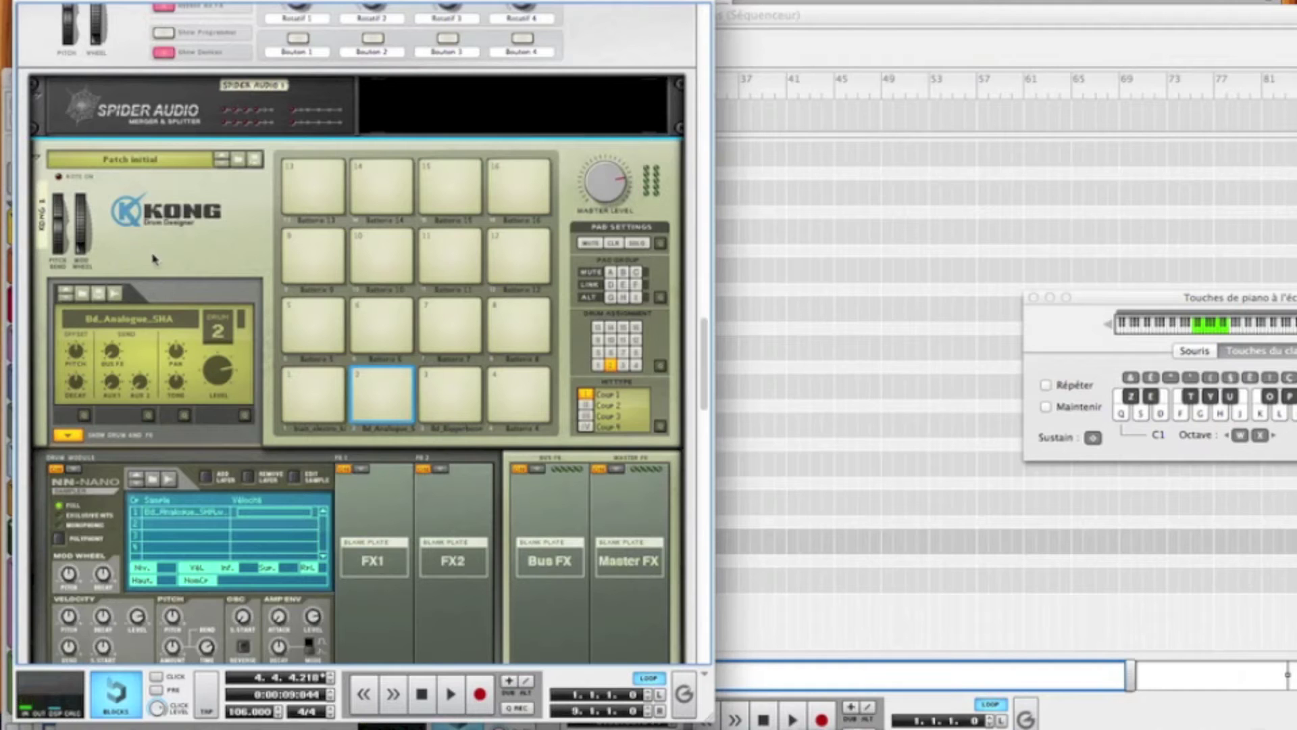
# - Load Bd_Analogue_SHA.wav from Kong Sounds & Samples > 1. Bass Drums onto pad 2 and audition it
pyautogui.click(82, 292)
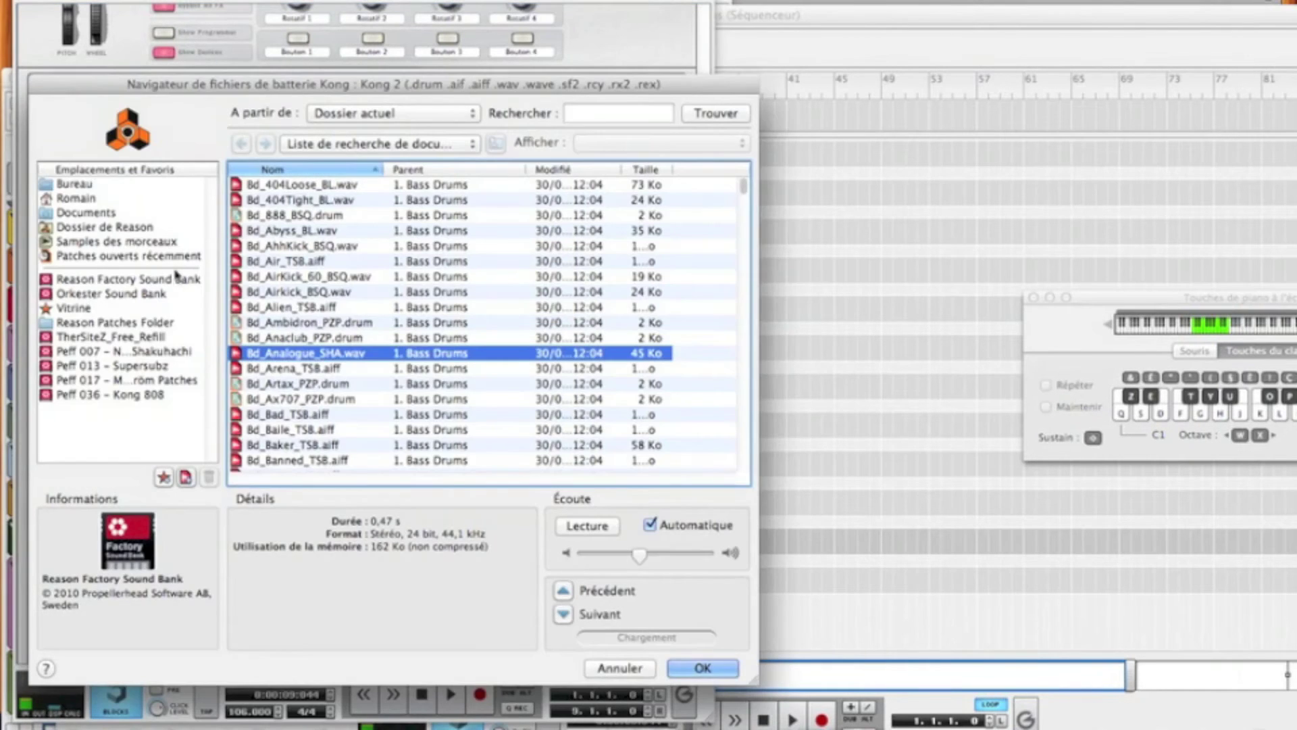
pyautogui.click(109, 280)
pyautogui.doubleClick(290, 293)
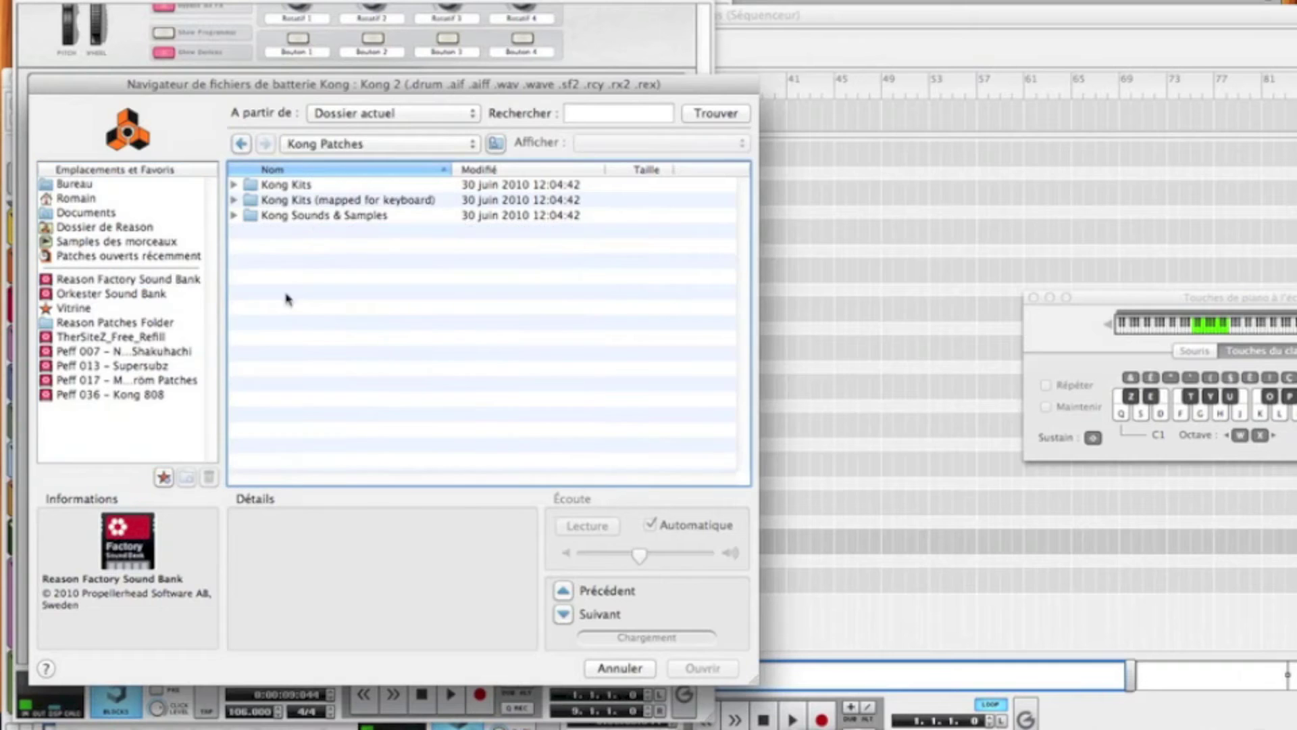
pyautogui.doubleClick(314, 216)
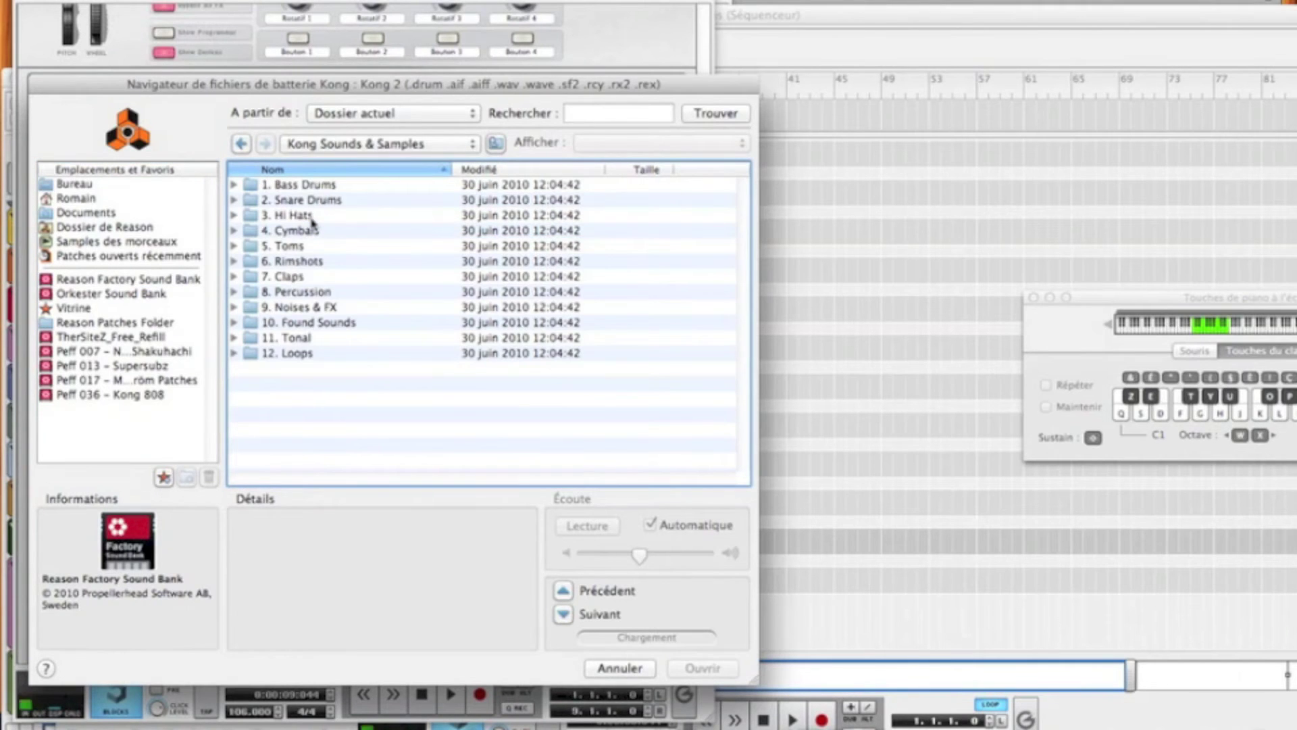
pyautogui.doubleClick(311, 185)
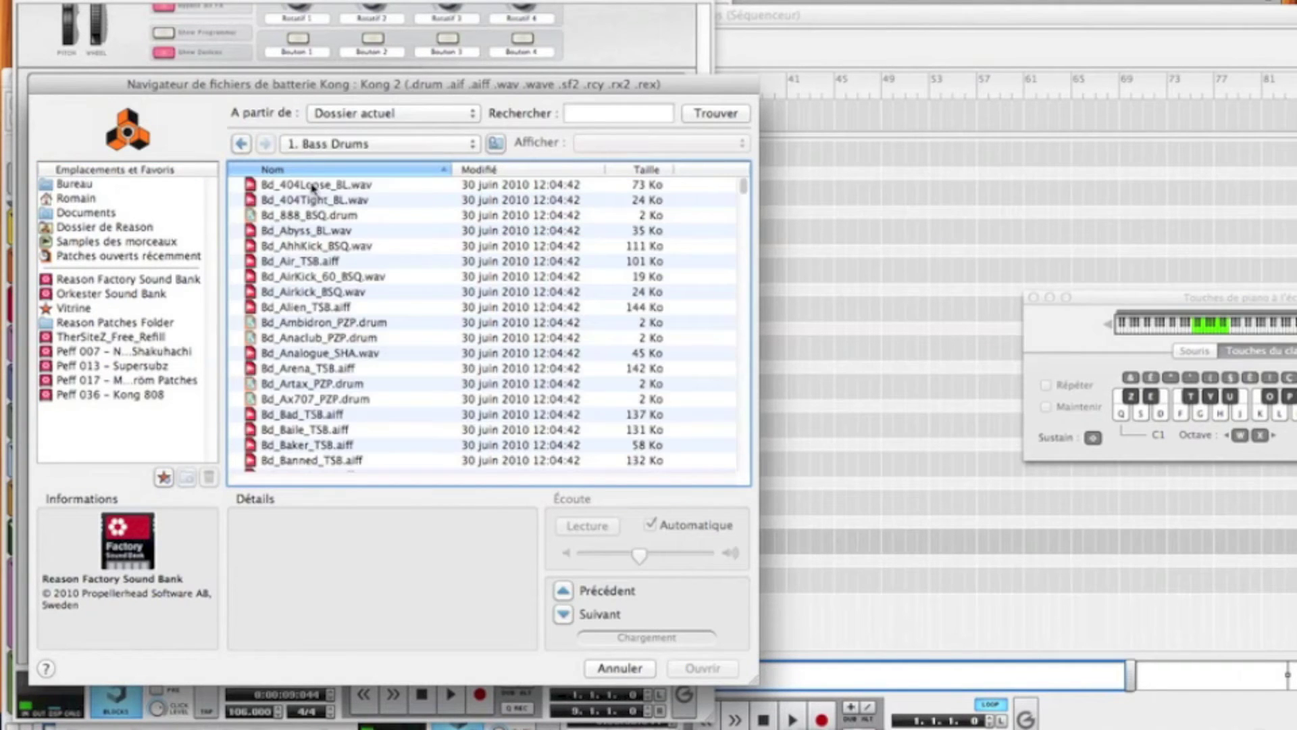
pyautogui.click(311, 354)
pyautogui.click(701, 667)
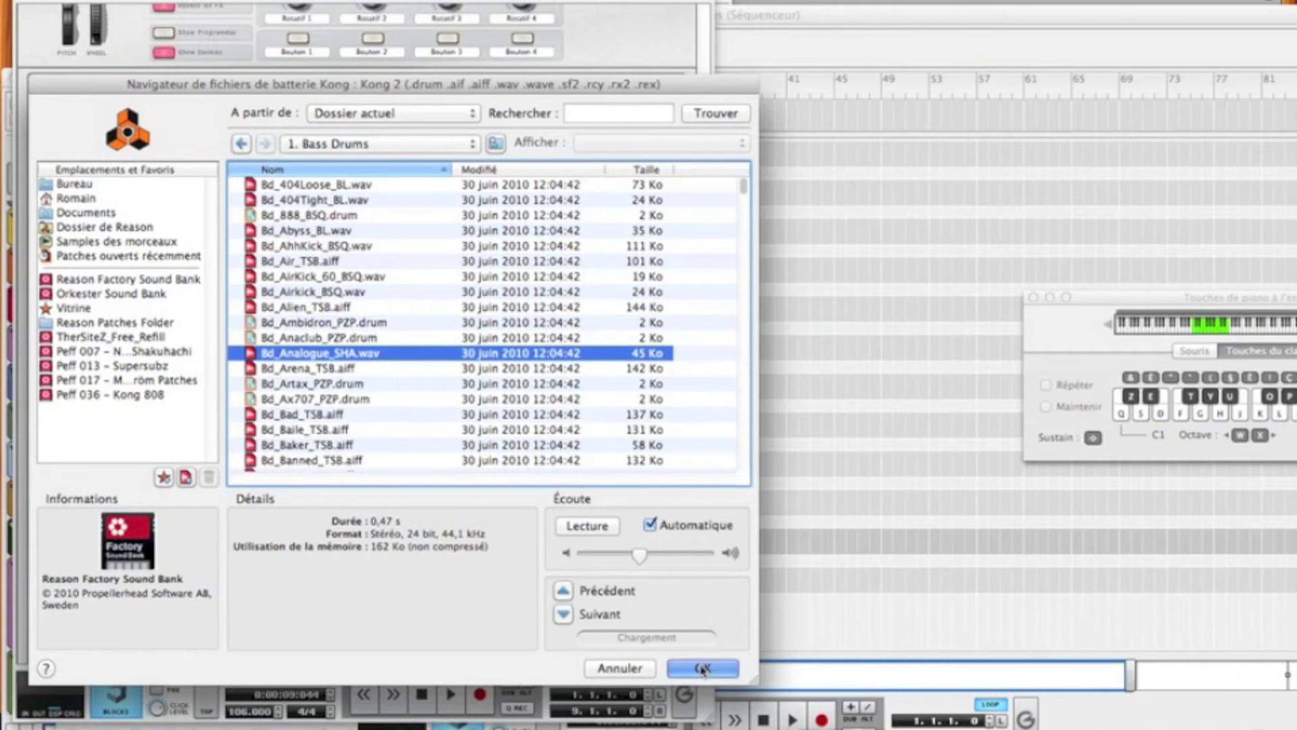
pyautogui.press('z')
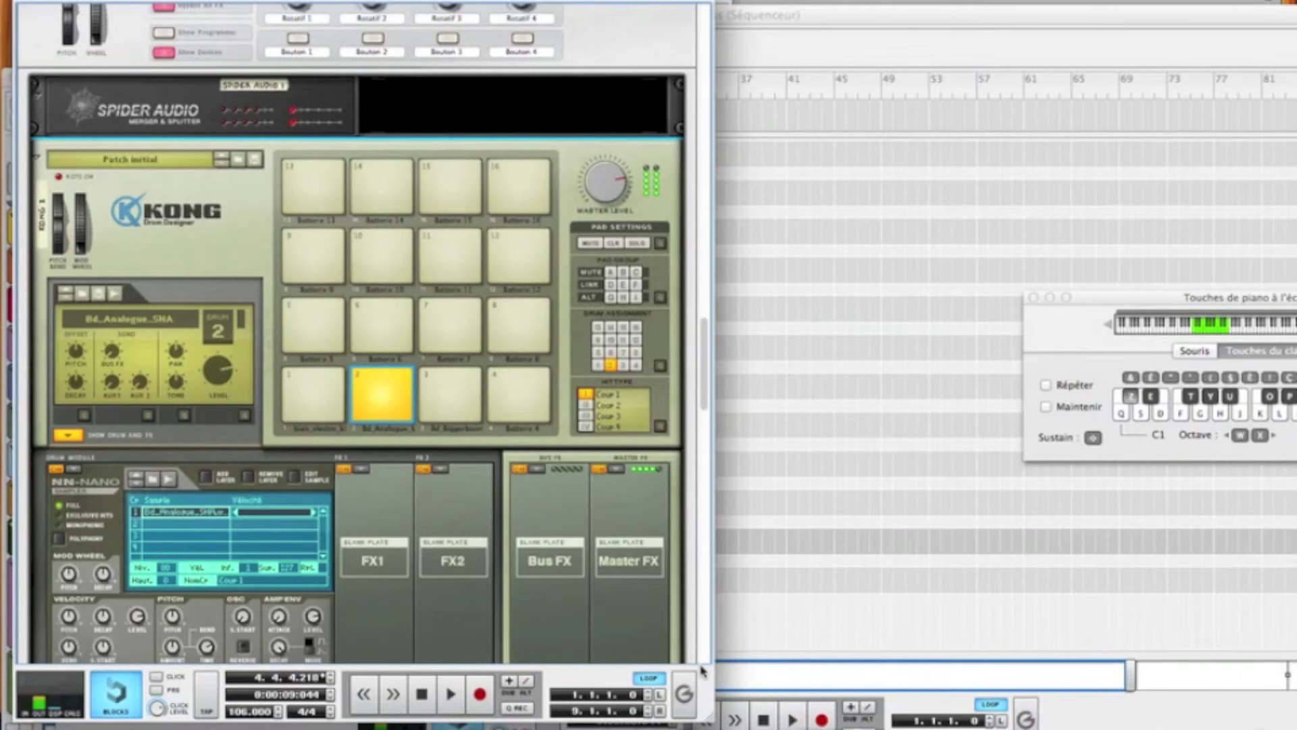
# - Audition pads 3, 2 and 1, then put pad 1 in link group D so pads 1–3 fire together
pyautogui.click(456, 395)
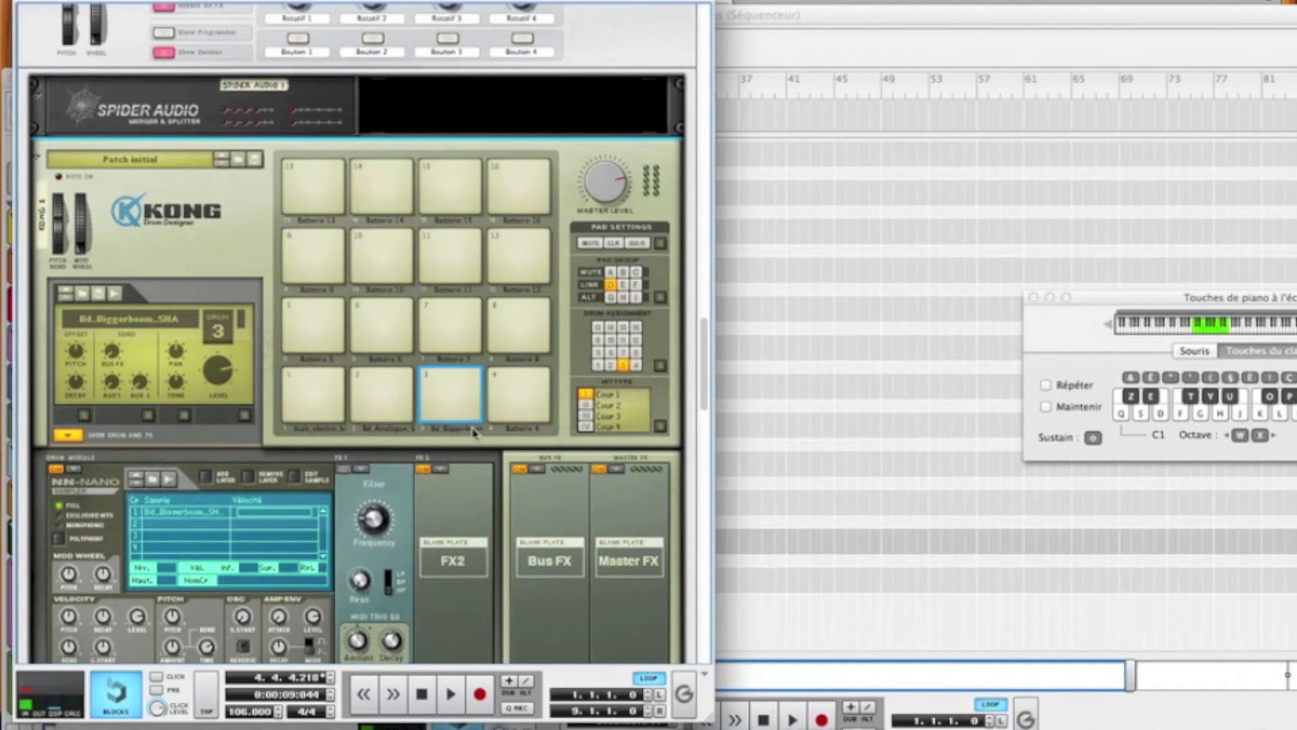
pyautogui.press('s')
pyautogui.press('s')
pyautogui.press('s')
pyautogui.press('s')
pyautogui.click(409, 405)
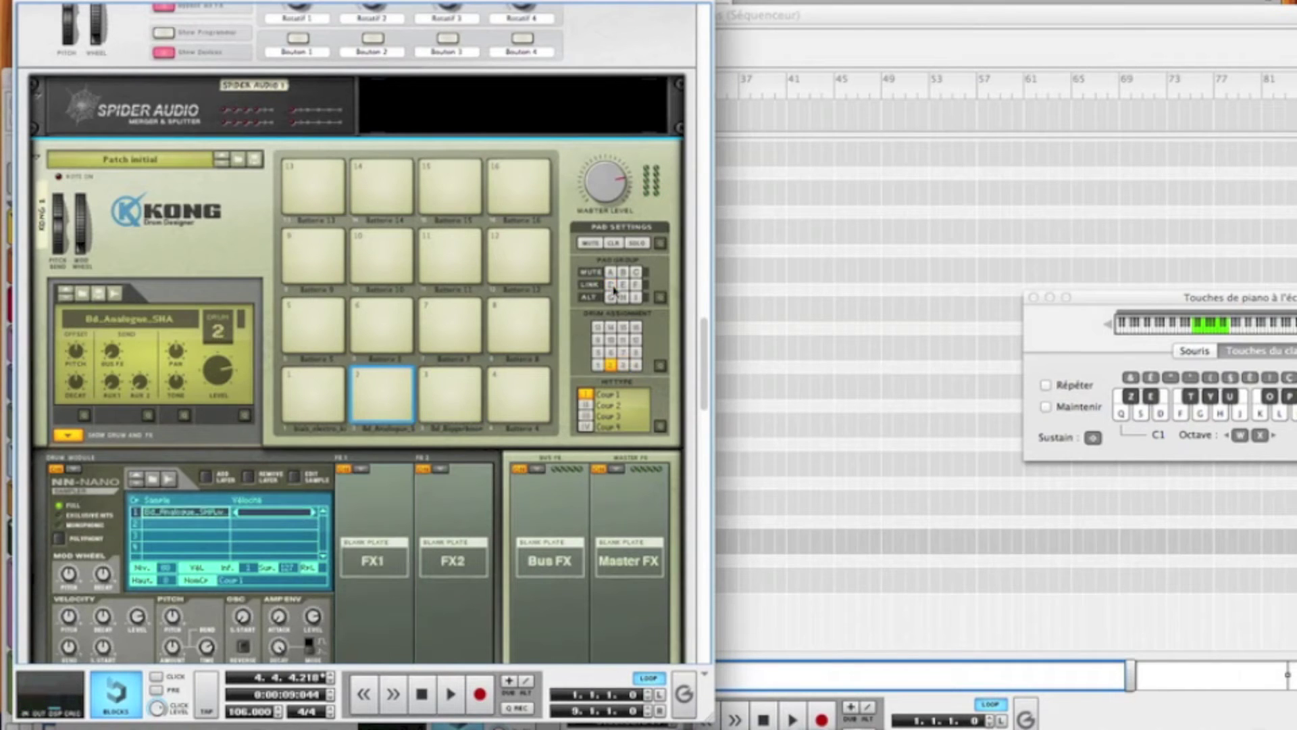
pyautogui.click(316, 397)
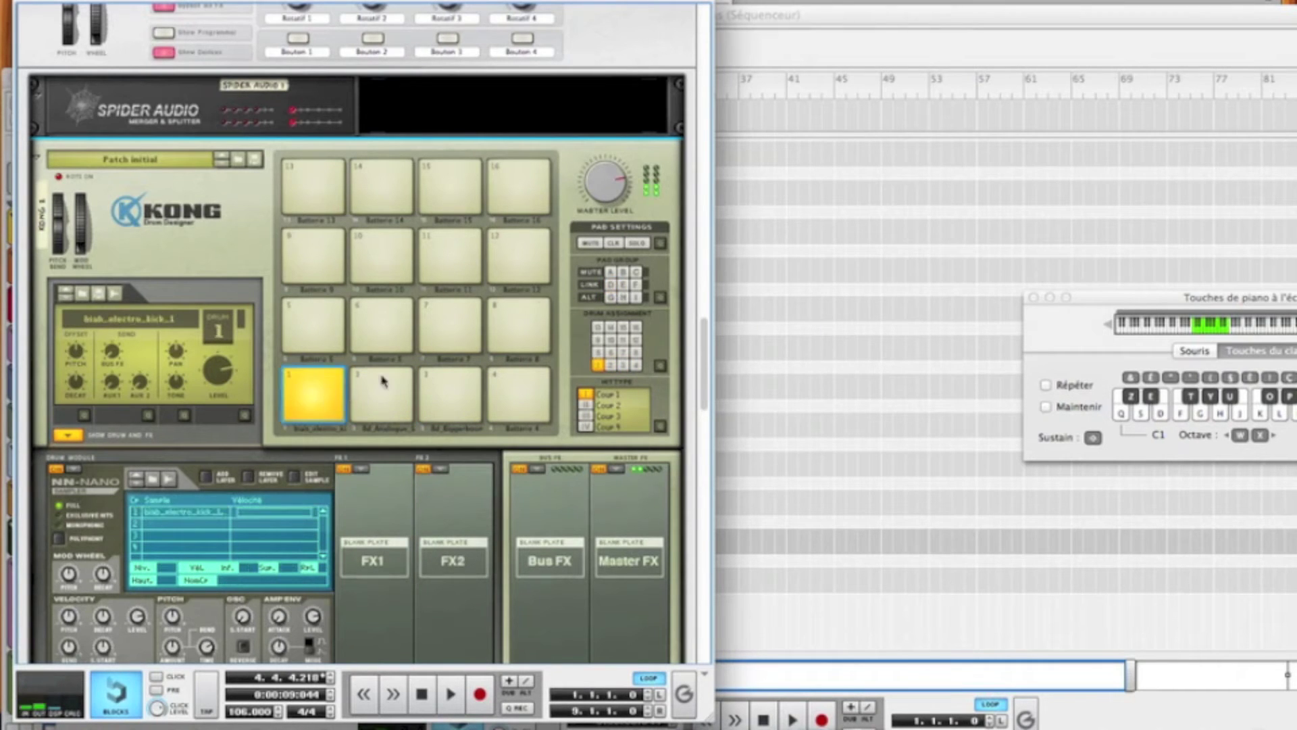
pyautogui.click(611, 284)
pyautogui.click(398, 400)
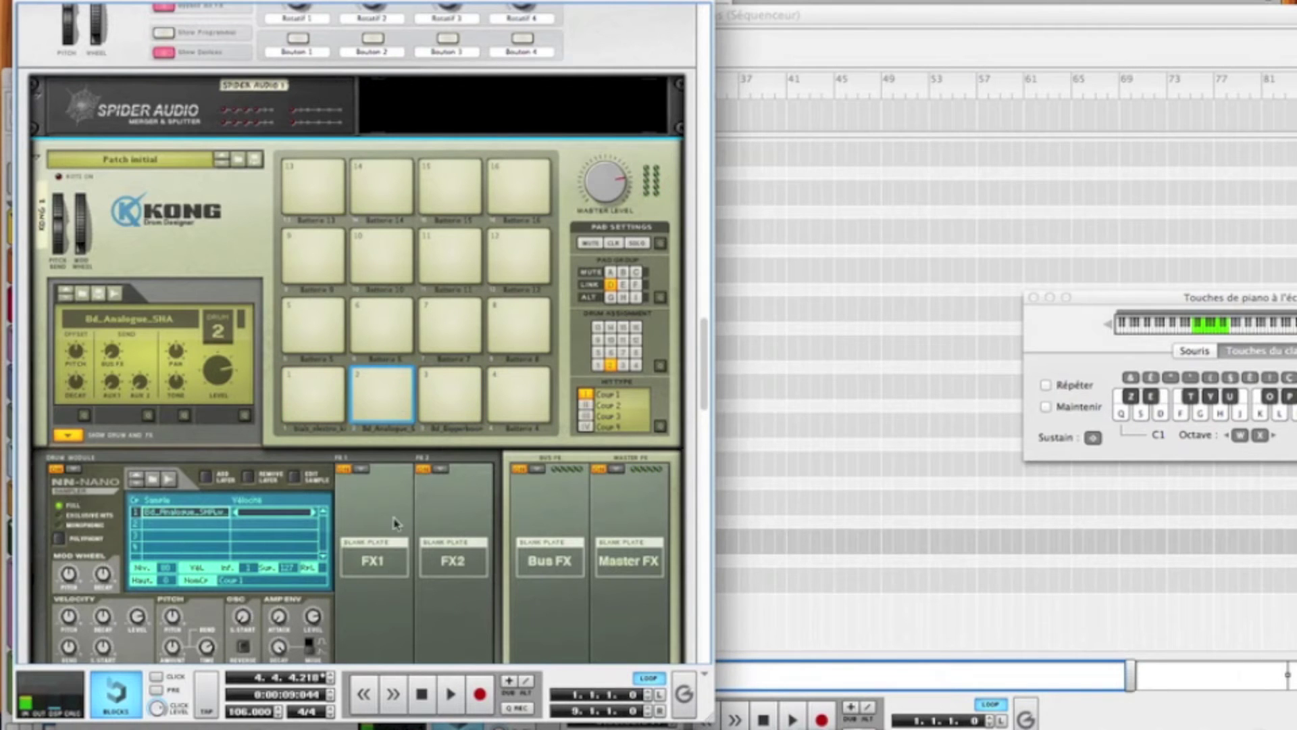
# - Cut drum 2's amp envelope decay to about 187.7 ms and audition the tighter kick
pyautogui.scroll(-5, 397, 523)
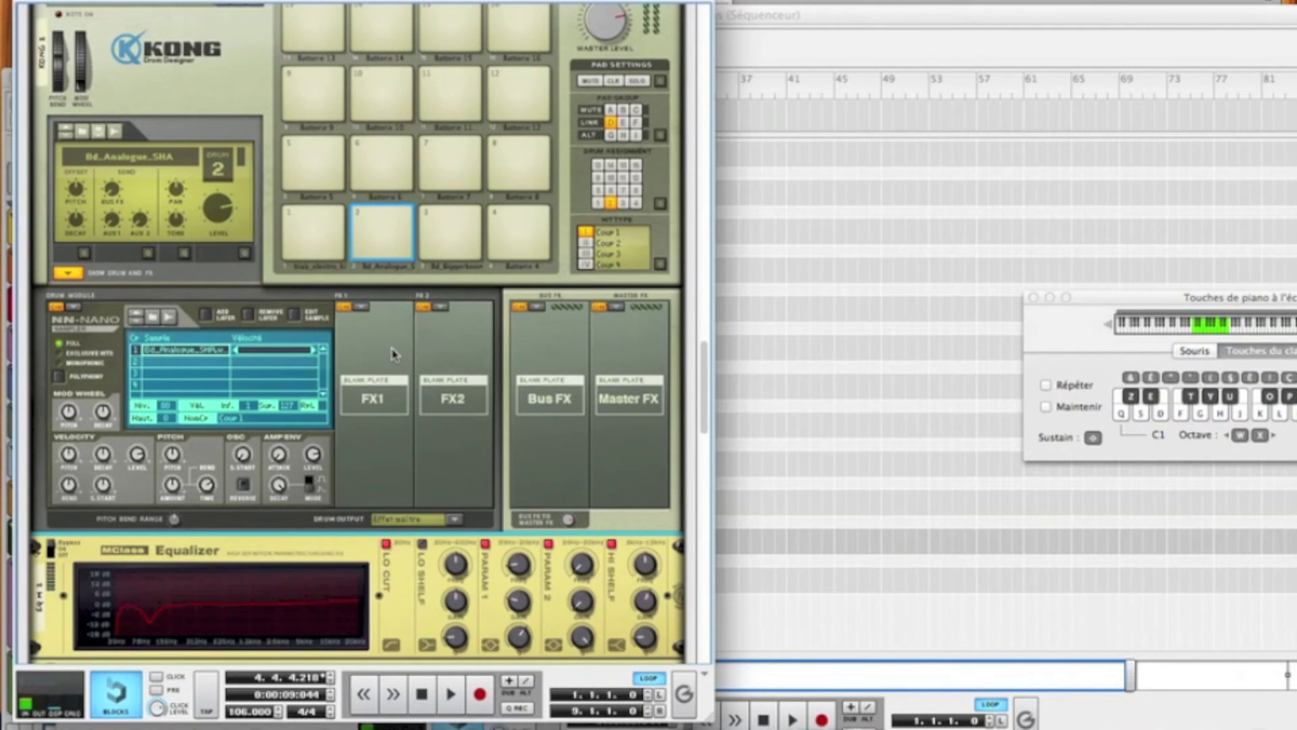
pyautogui.click(404, 235)
pyautogui.moveTo(277, 507)
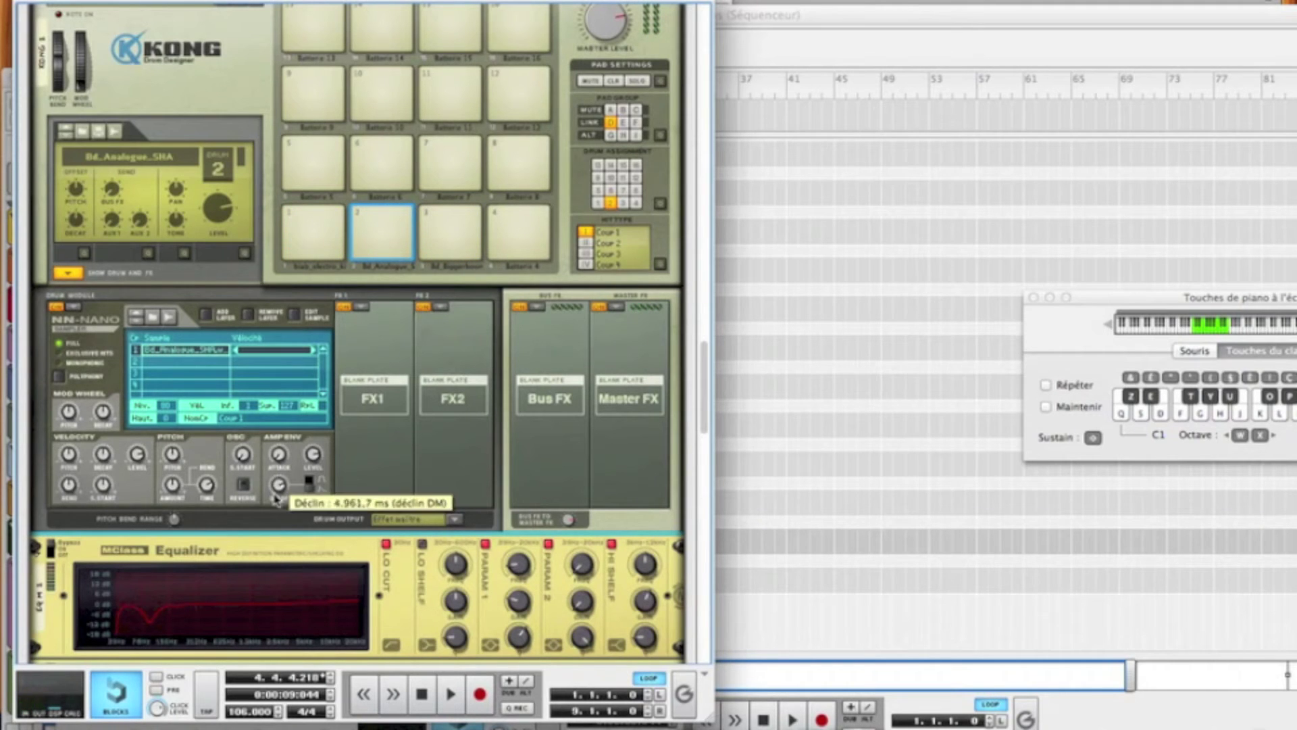
pyautogui.press('z')
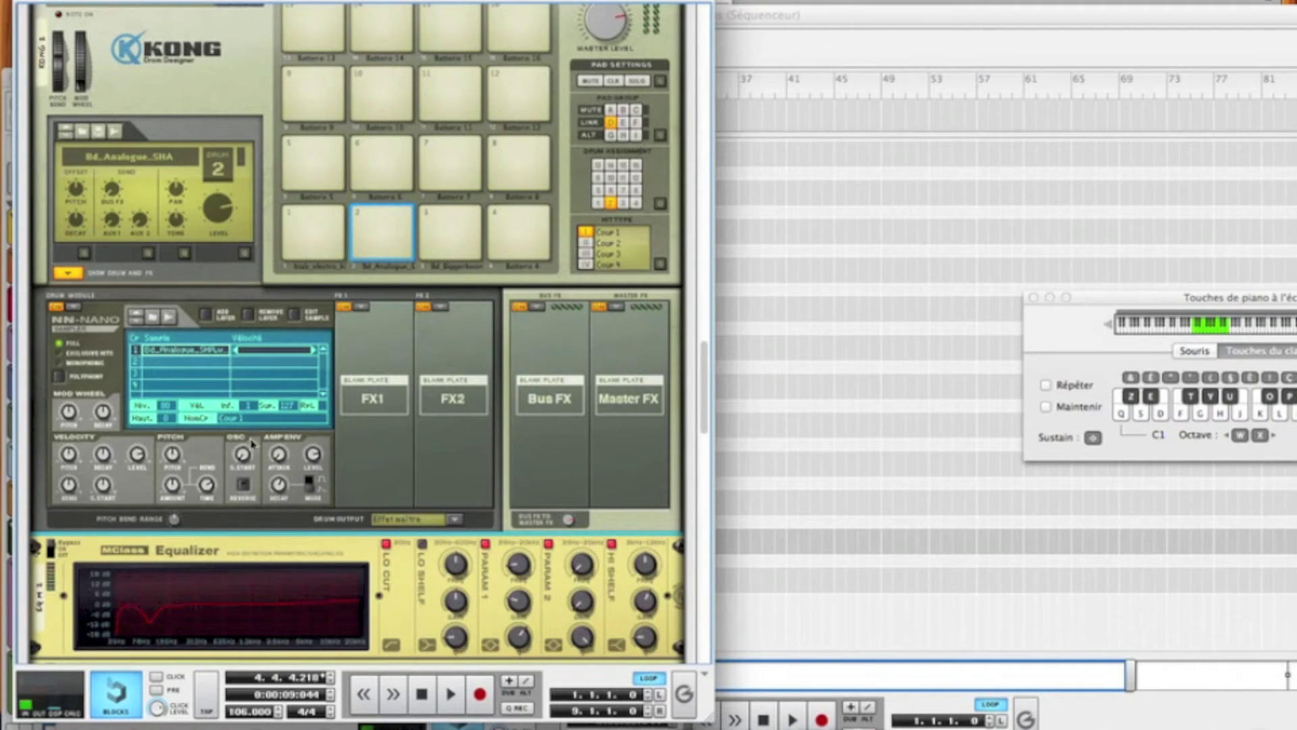
pyautogui.moveTo(278, 491); pyautogui.dragTo(279, 496)
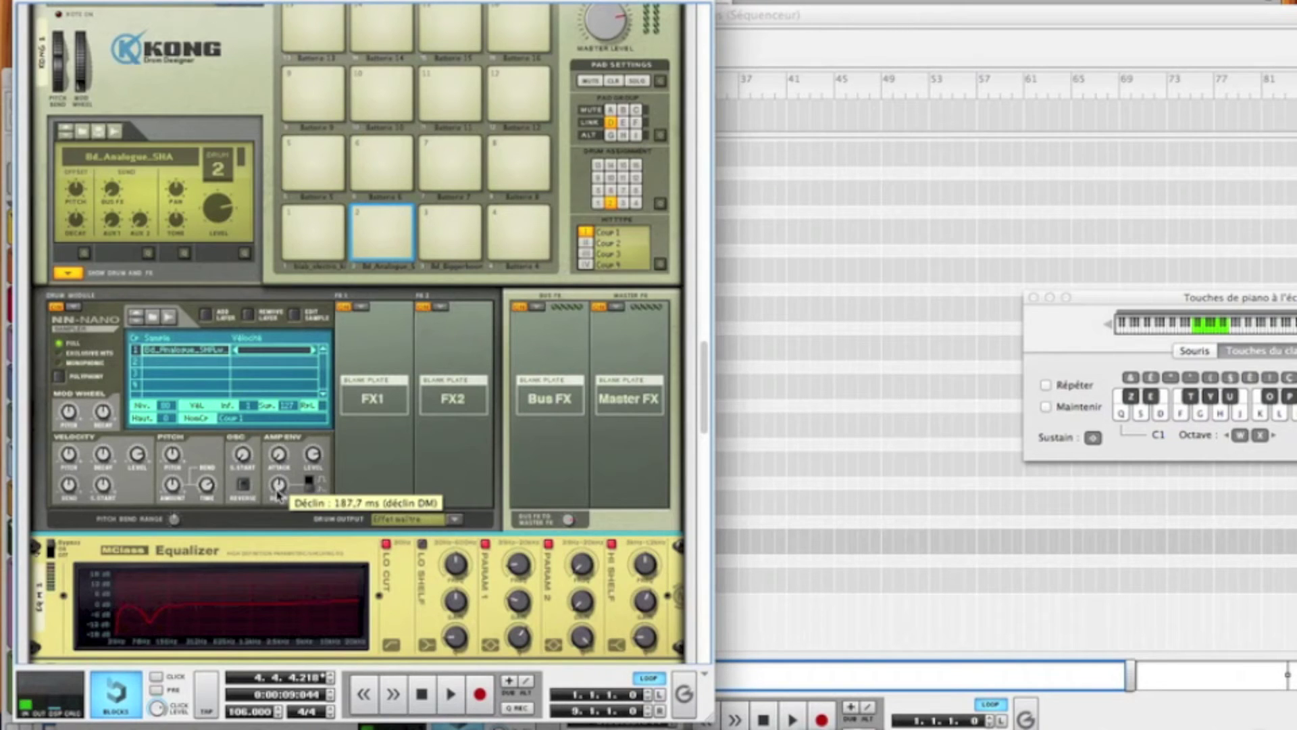
pyautogui.press('z')
pyautogui.press('z')
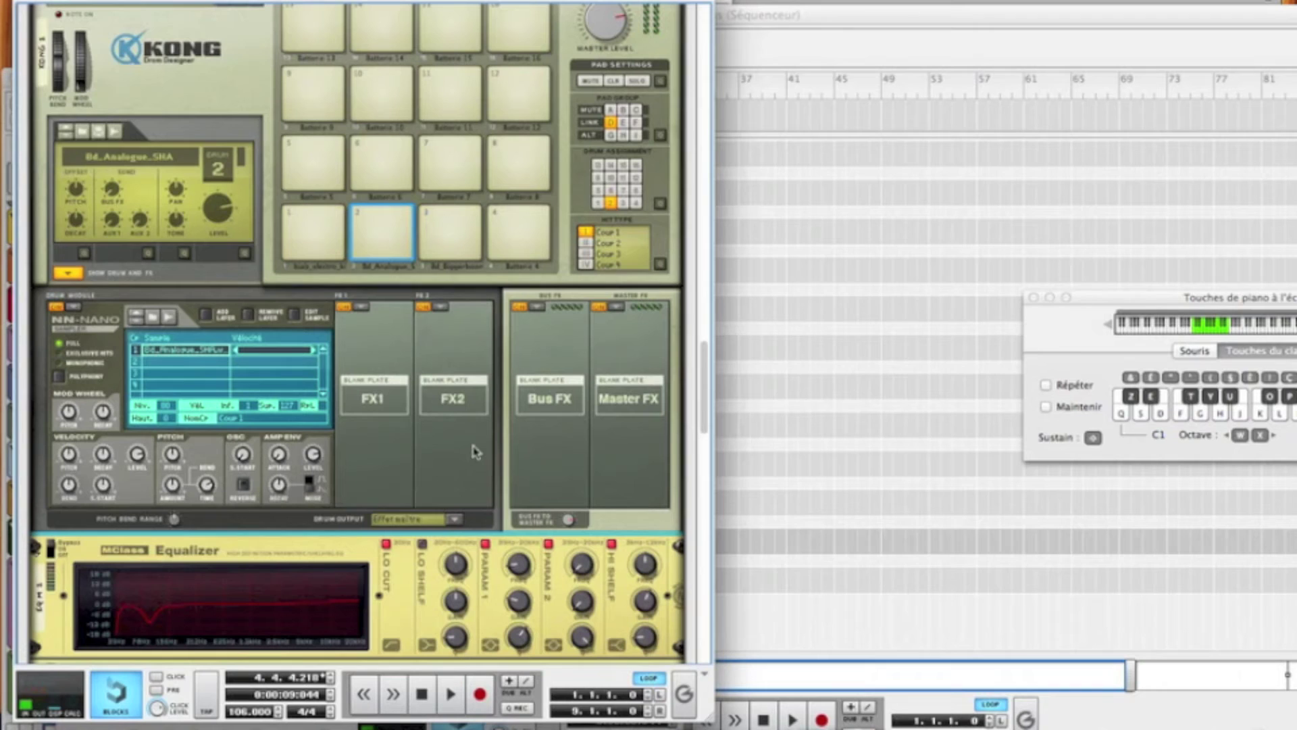
# - Boost the first MClass EQ's parametric band 1 gain to 3.4 dB, then settle on -6.3 dB
pyautogui.scroll(-3, 475, 451)
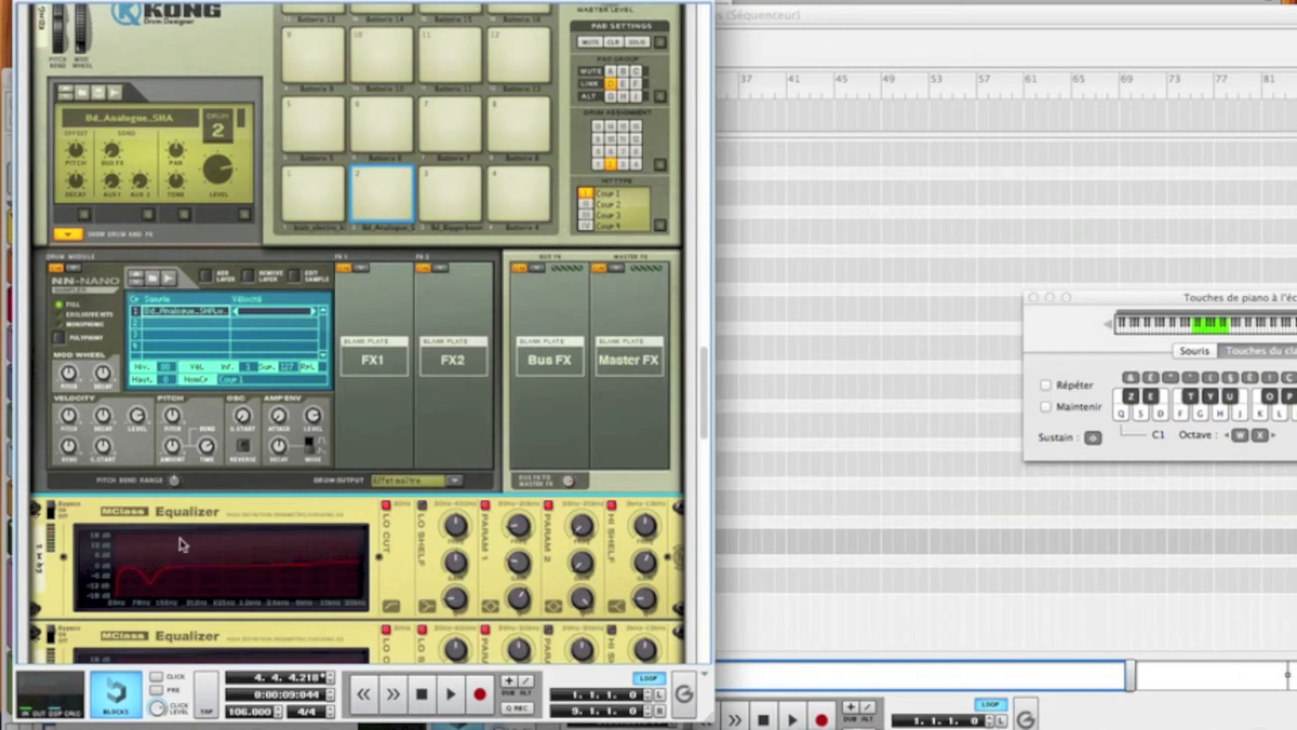
pyautogui.click(54, 515)
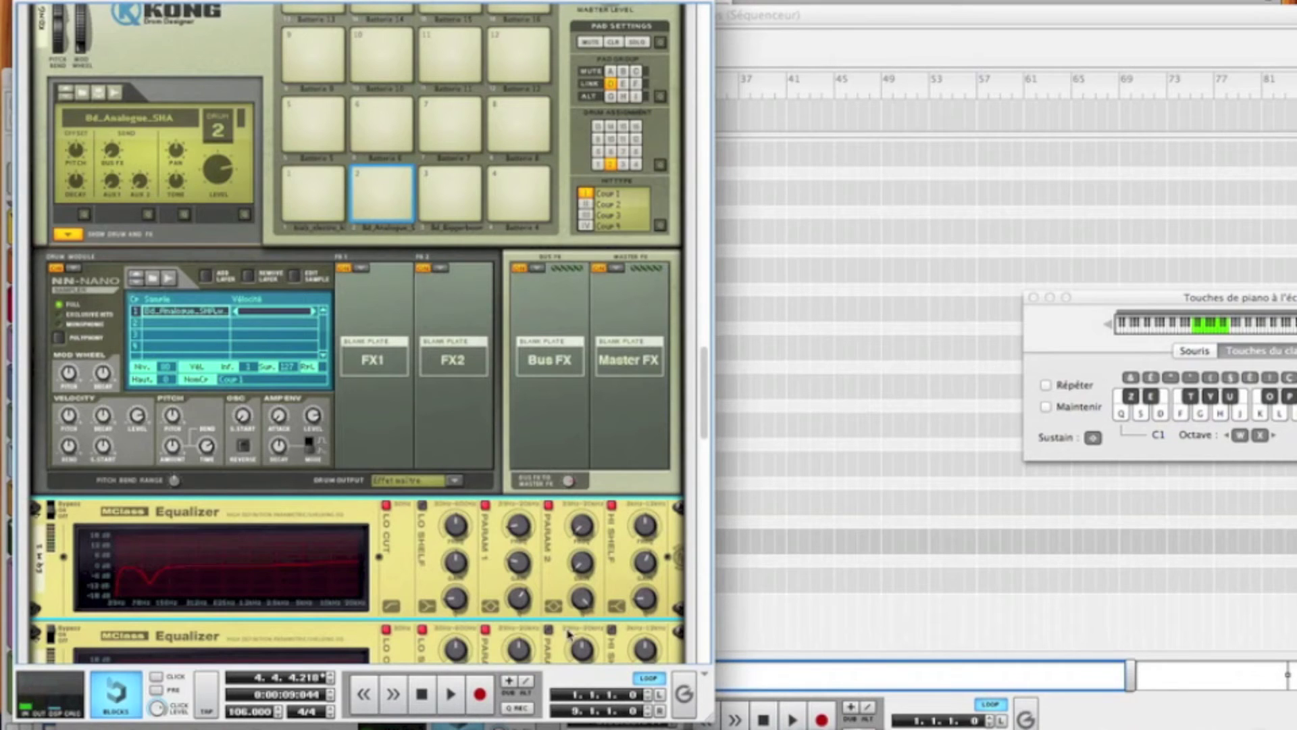
pyautogui.moveTo(577, 576)
pyautogui.moveTo(519, 569); pyautogui.dragTo(503, 529)
pyautogui.press('q')
pyautogui.press('q')
pyautogui.press('q')
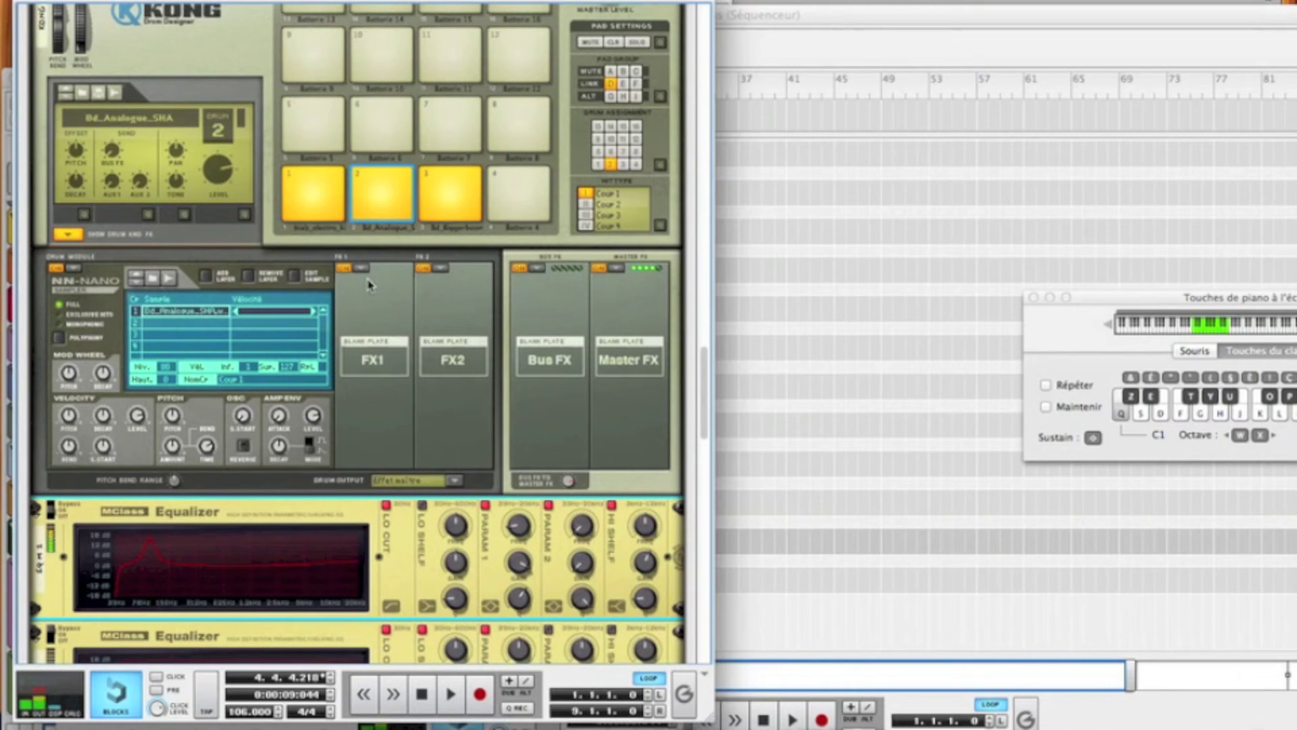
pyautogui.press('q')
pyautogui.press('q')
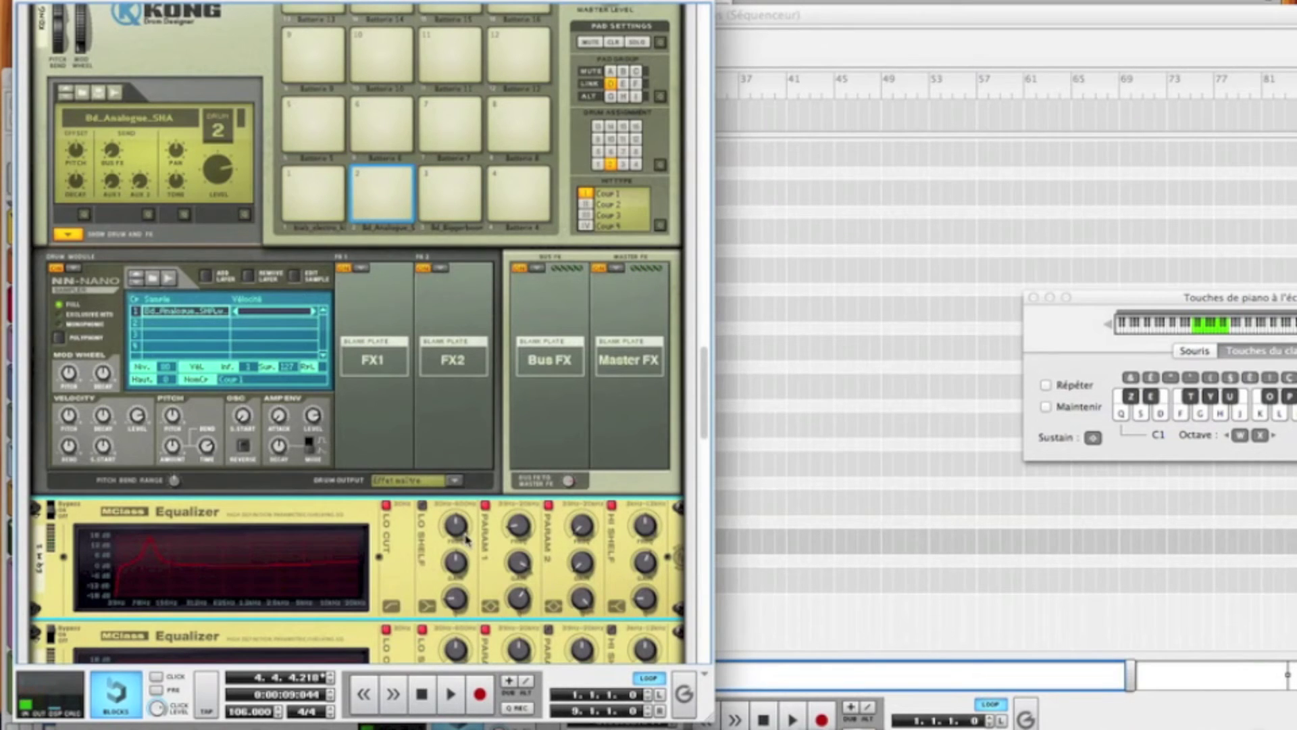
pyautogui.moveTo(466, 539)
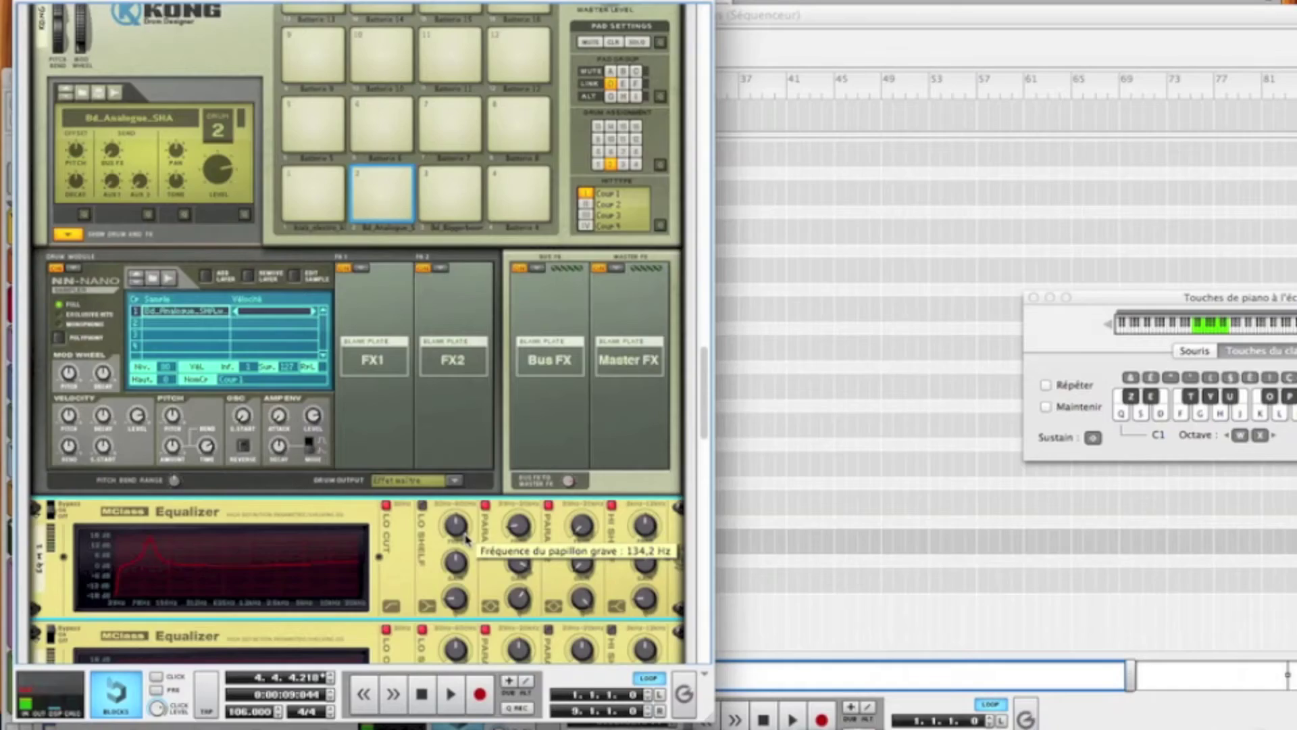
pyautogui.moveTo(521, 557)
pyautogui.mouseDown()
pyautogui.moveTo(519, 591)
pyautogui.moveTo(519, 570)
pyautogui.mouseUp()
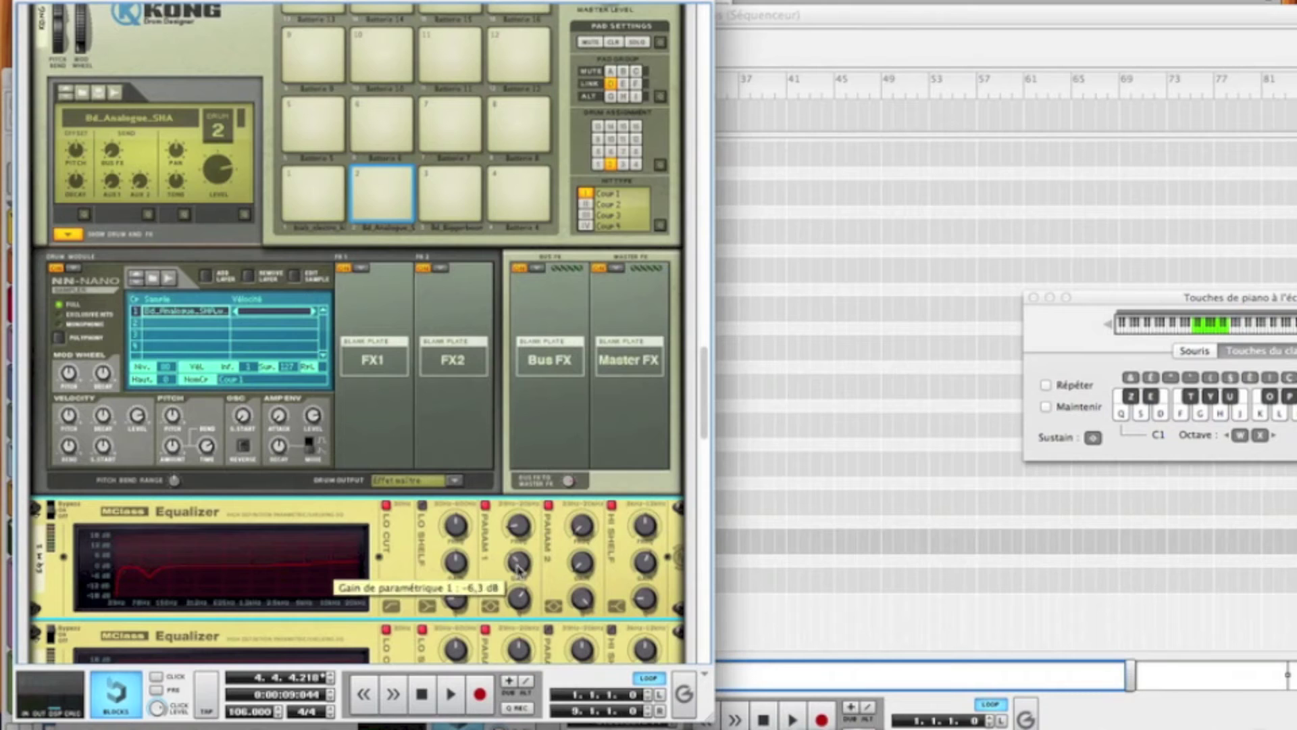
pyautogui.press('q')
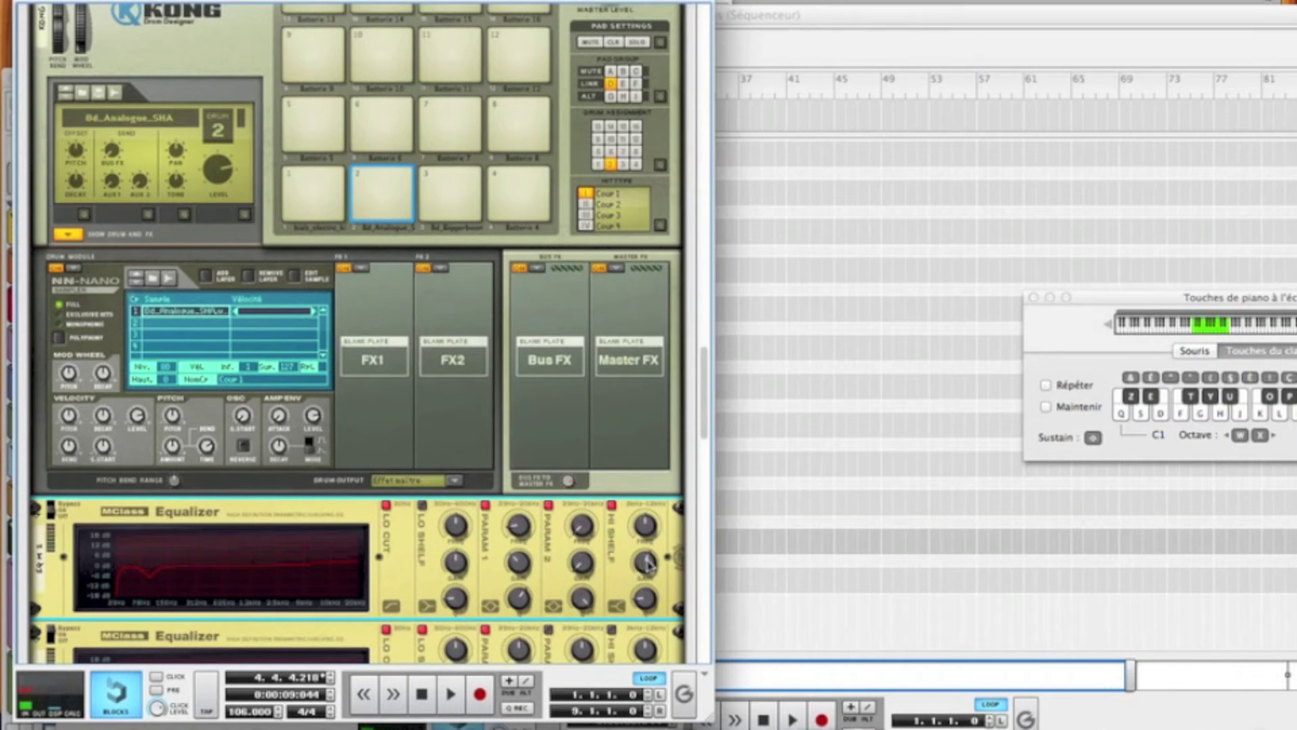
pyautogui.press('q')
pyautogui.press('q')
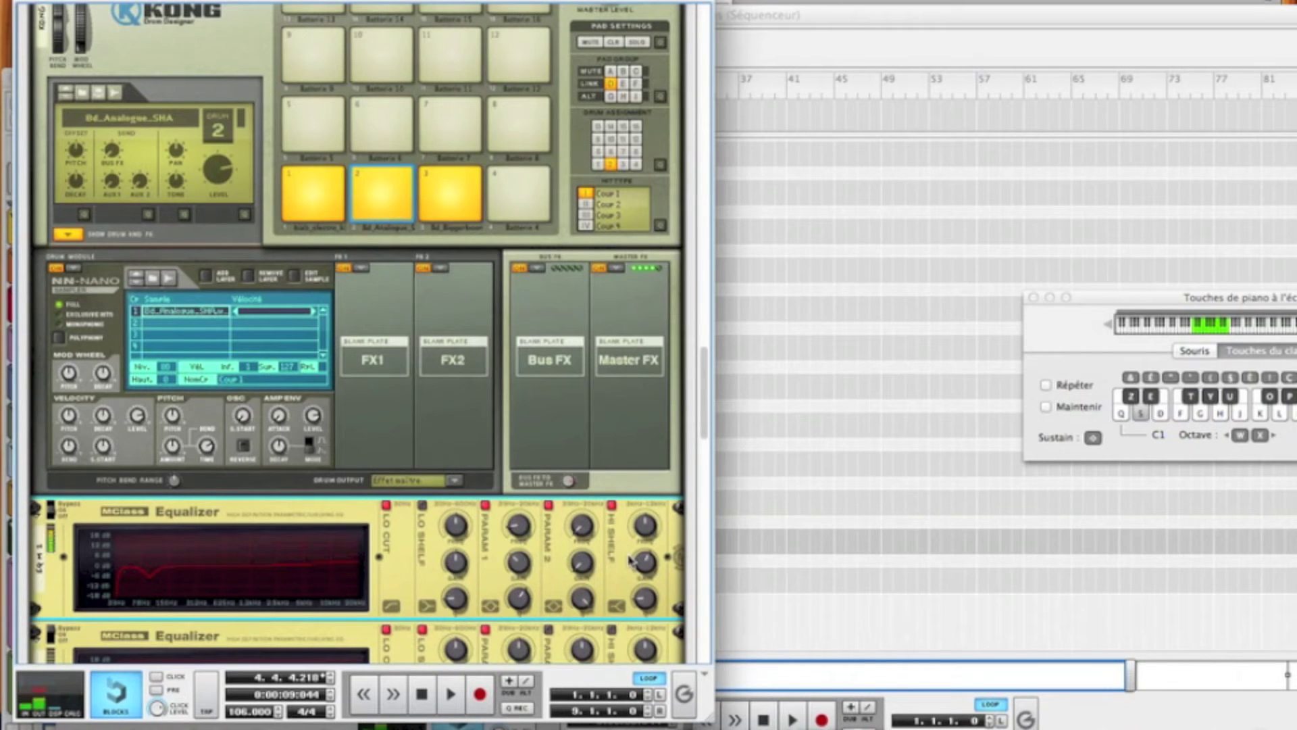
pyautogui.press('s')
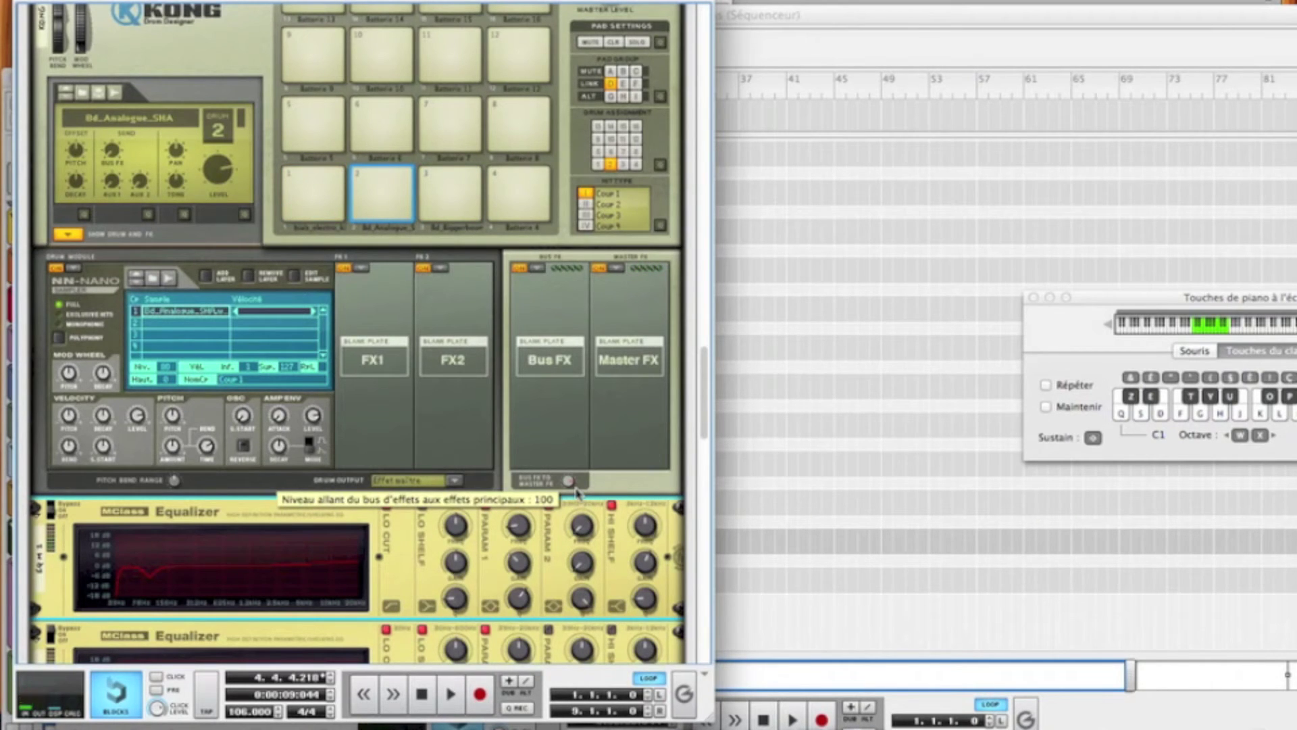
# - Toggle the second MClass EQ's low shelf and parametric band 1 off and on, auditioning the kick
pyautogui.scroll(-5, 466, 322)
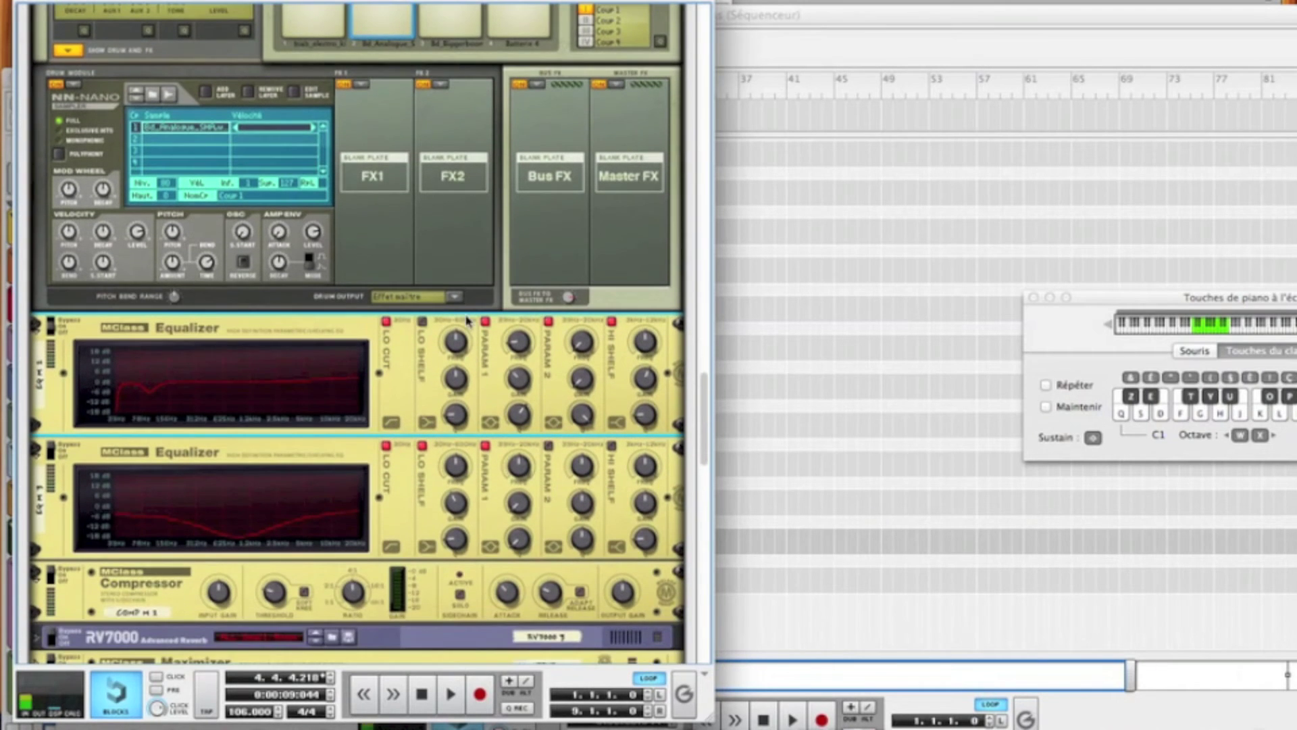
pyautogui.click(52, 453)
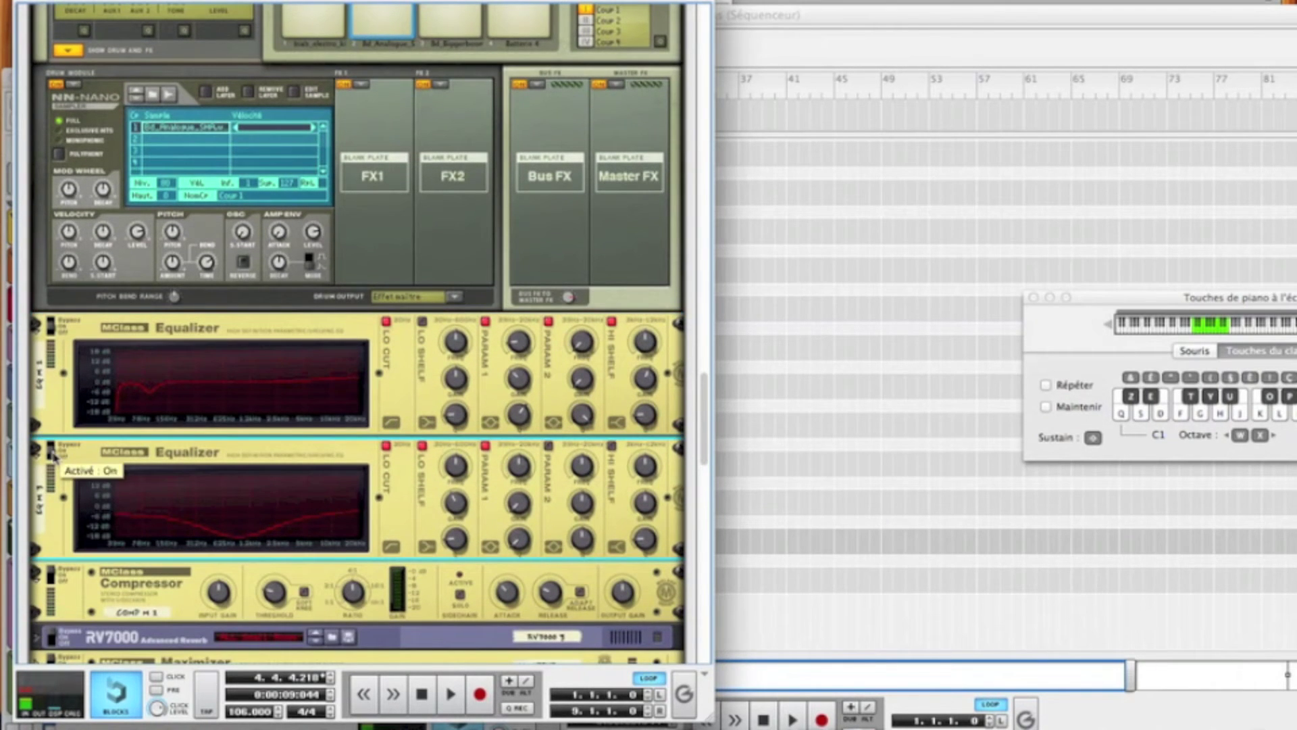
pyautogui.click(423, 446)
pyautogui.click(485, 446)
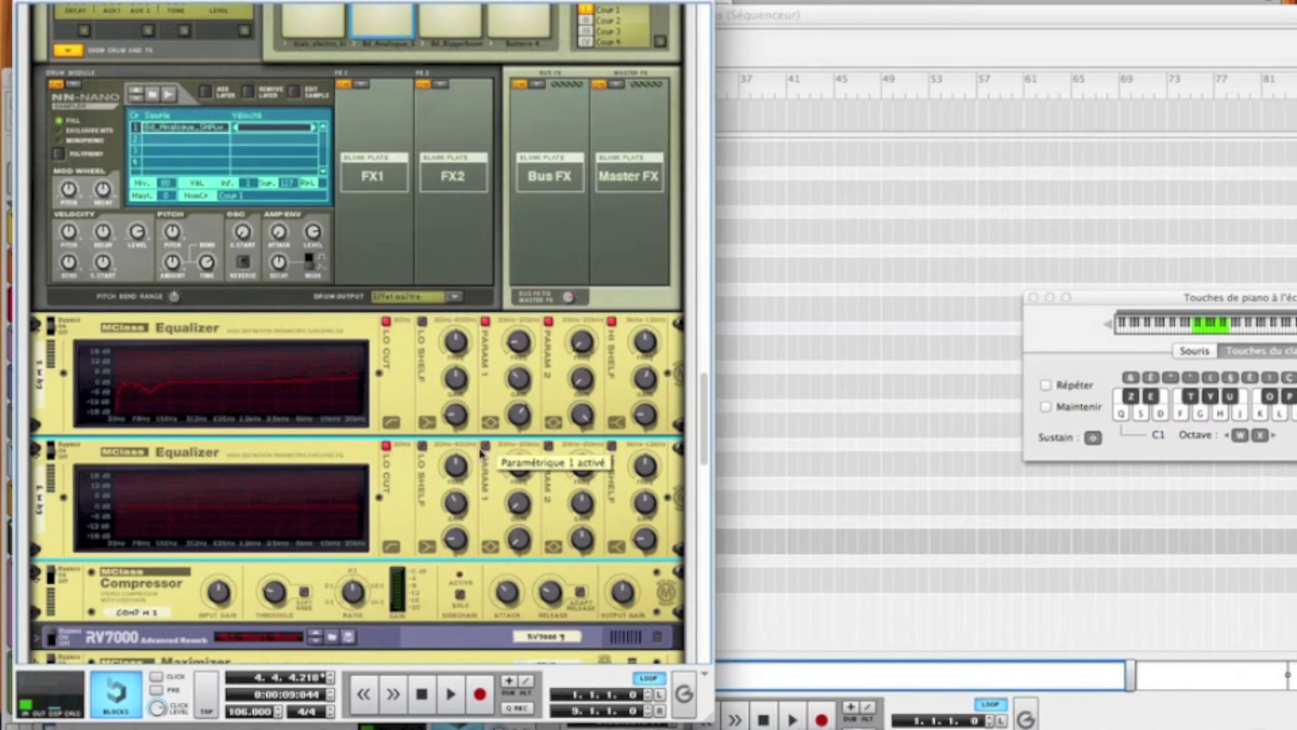
pyautogui.click(423, 447)
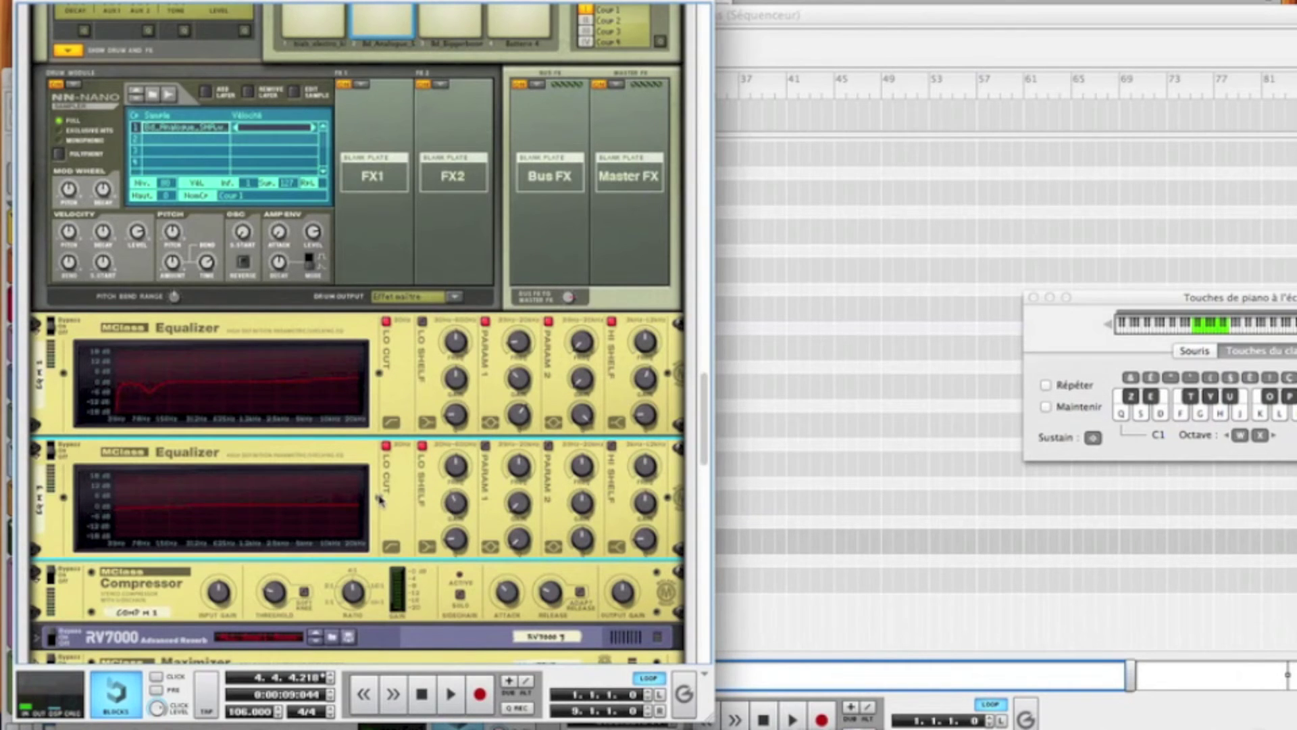
pyautogui.press('q')
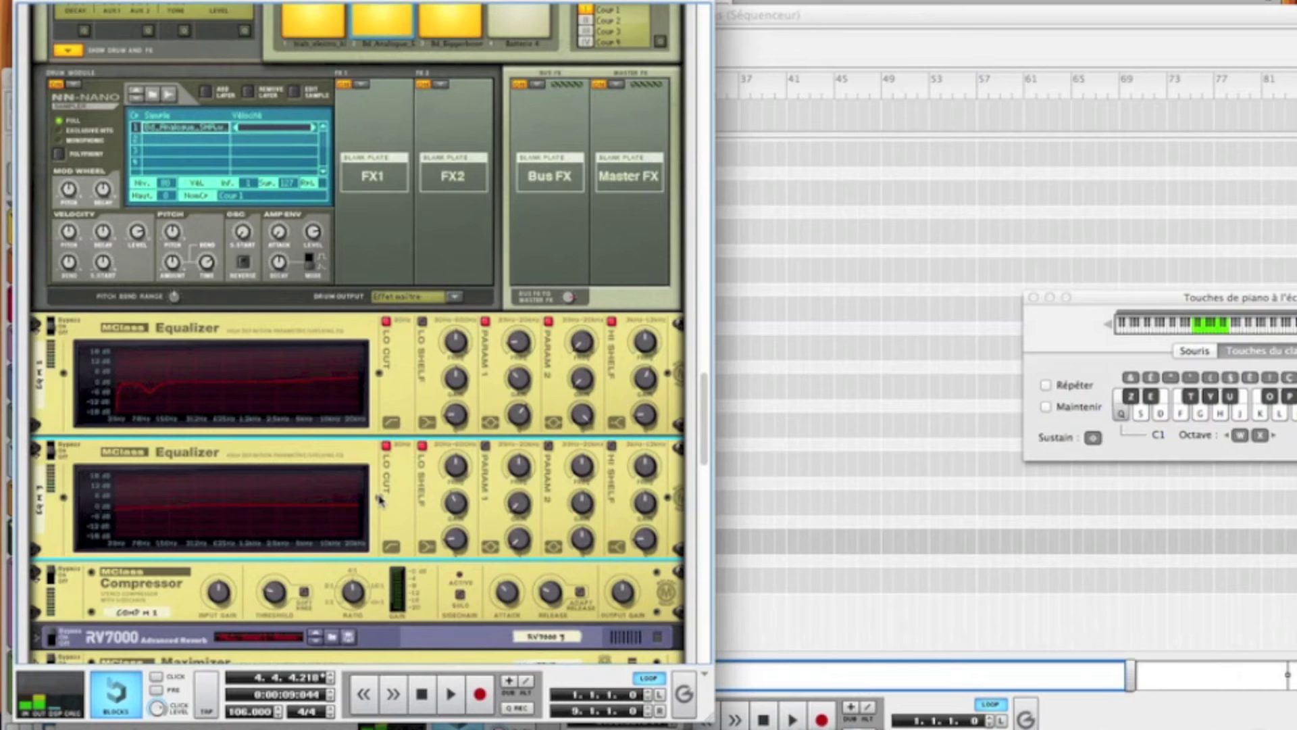
pyautogui.click(486, 446)
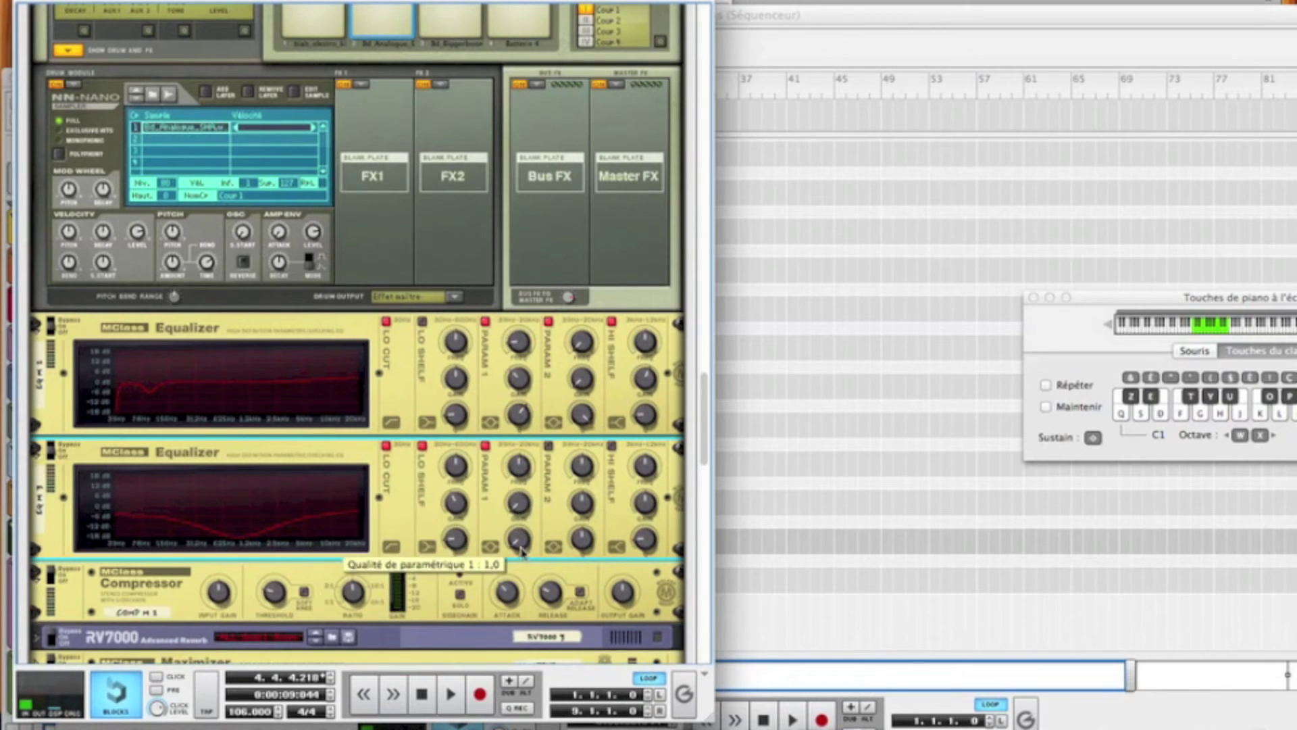
pyautogui.press('q')
pyautogui.press('q')
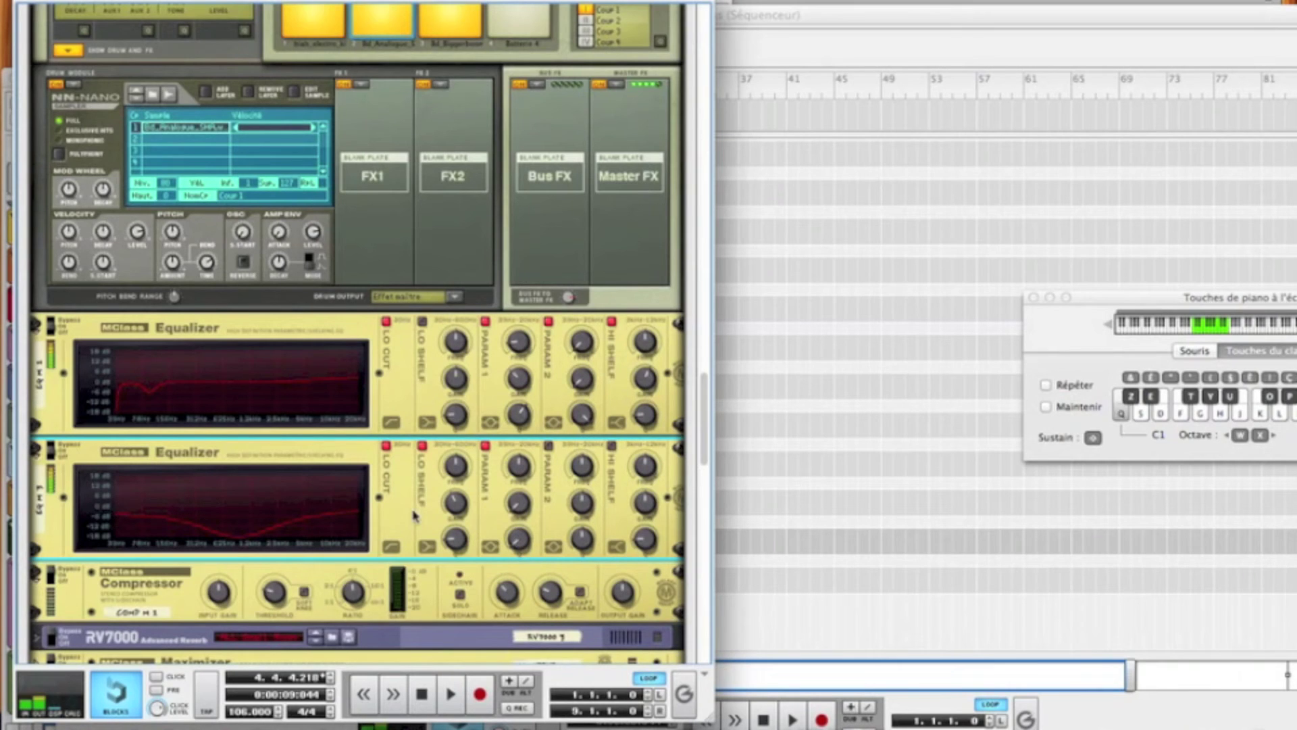
pyautogui.press('q')
pyautogui.press('q')
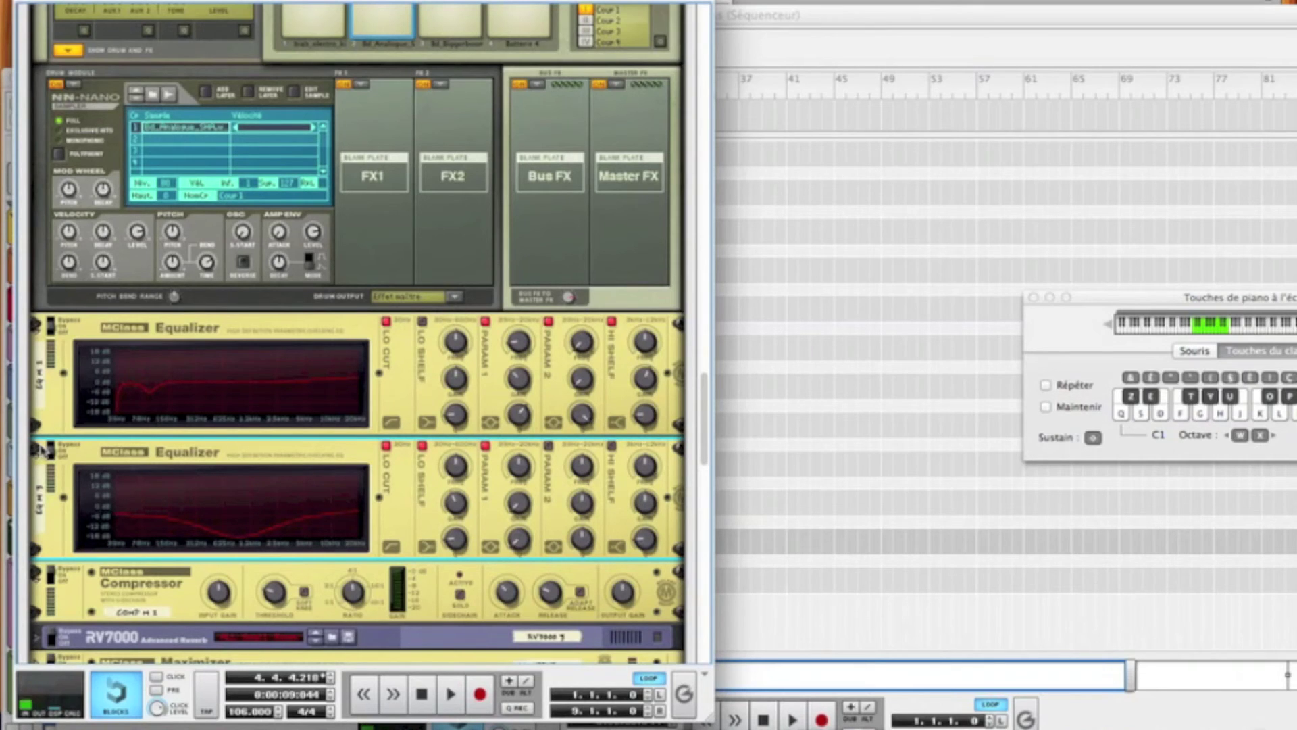
pyautogui.press('q')
pyautogui.press('s')
pyautogui.press('q')
pyautogui.press('s')
pyautogui.press('q')
# - Switch on the MClass Compressor at −28.1 dB threshold, 3.82:1 ratio, 35 ms attack, 188 ms release
pyautogui.scroll(-3, 135, 592)
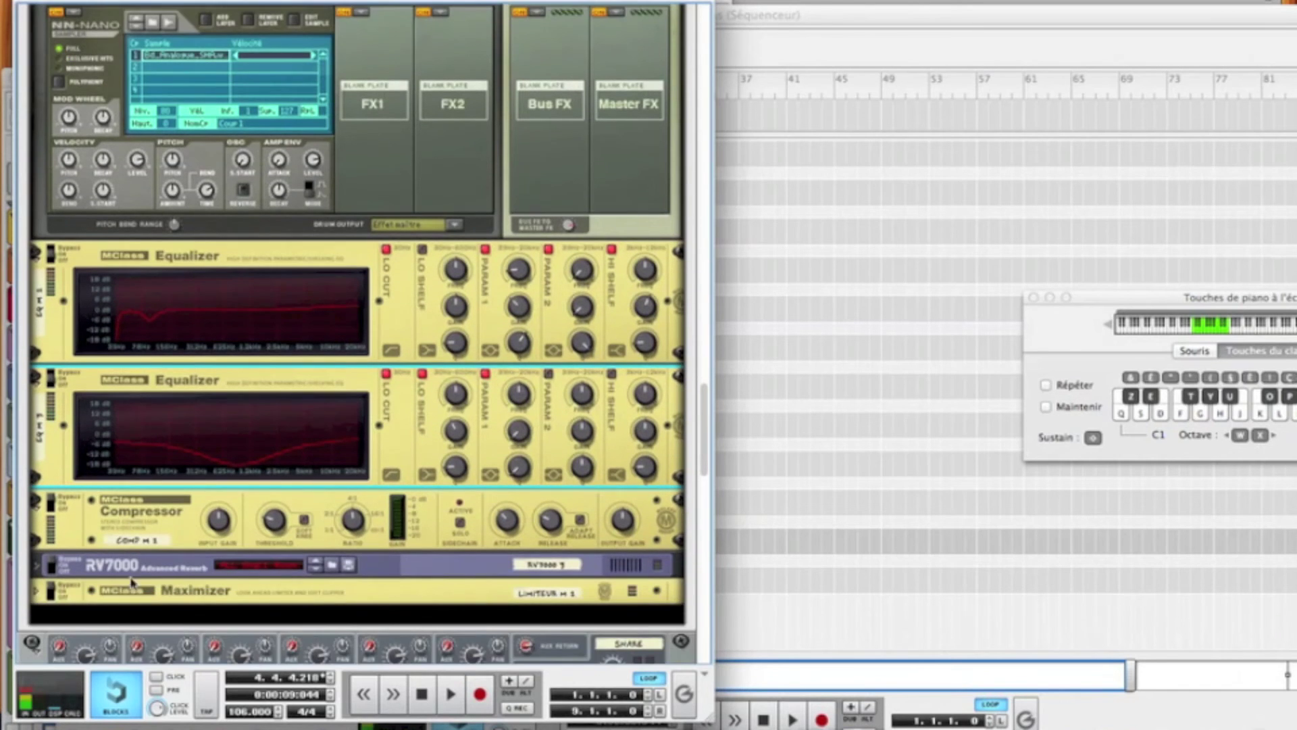
pyautogui.click(55, 508)
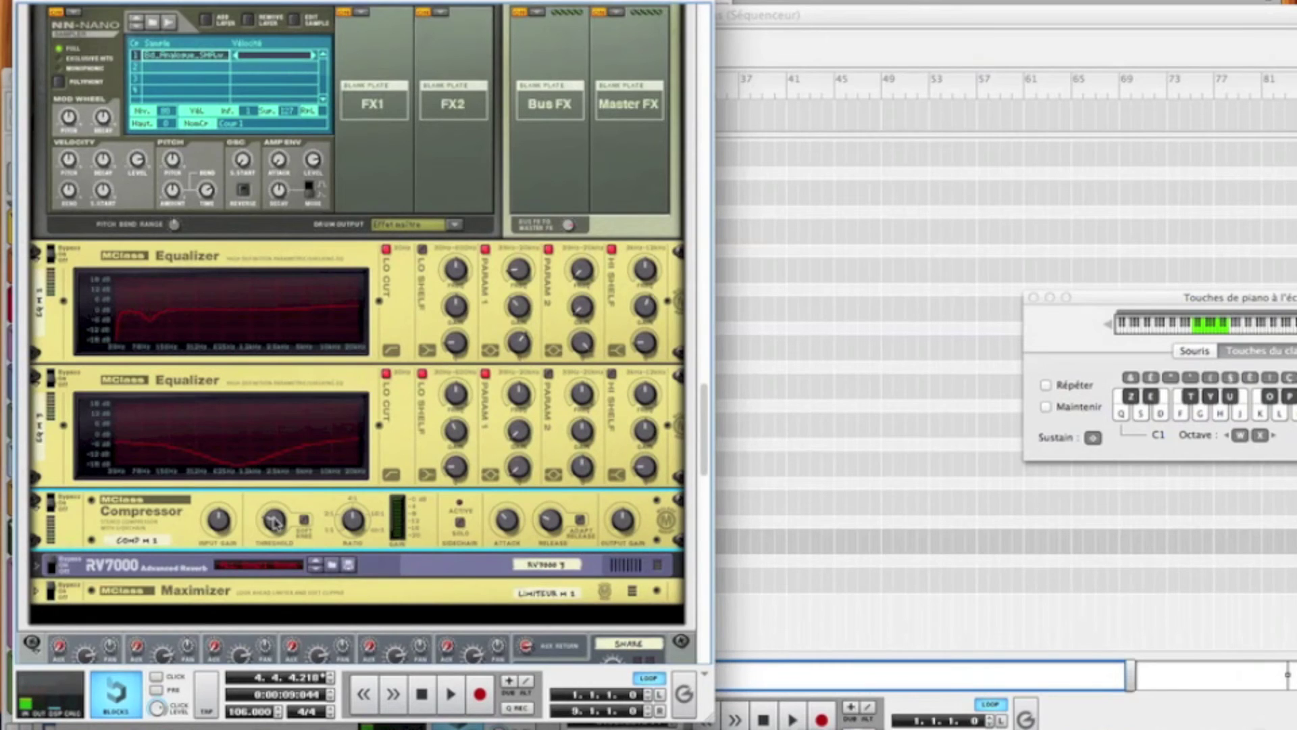
pyautogui.moveTo(275, 524)
pyautogui.moveTo(351, 526)
pyautogui.press('q')
pyautogui.moveTo(511, 526)
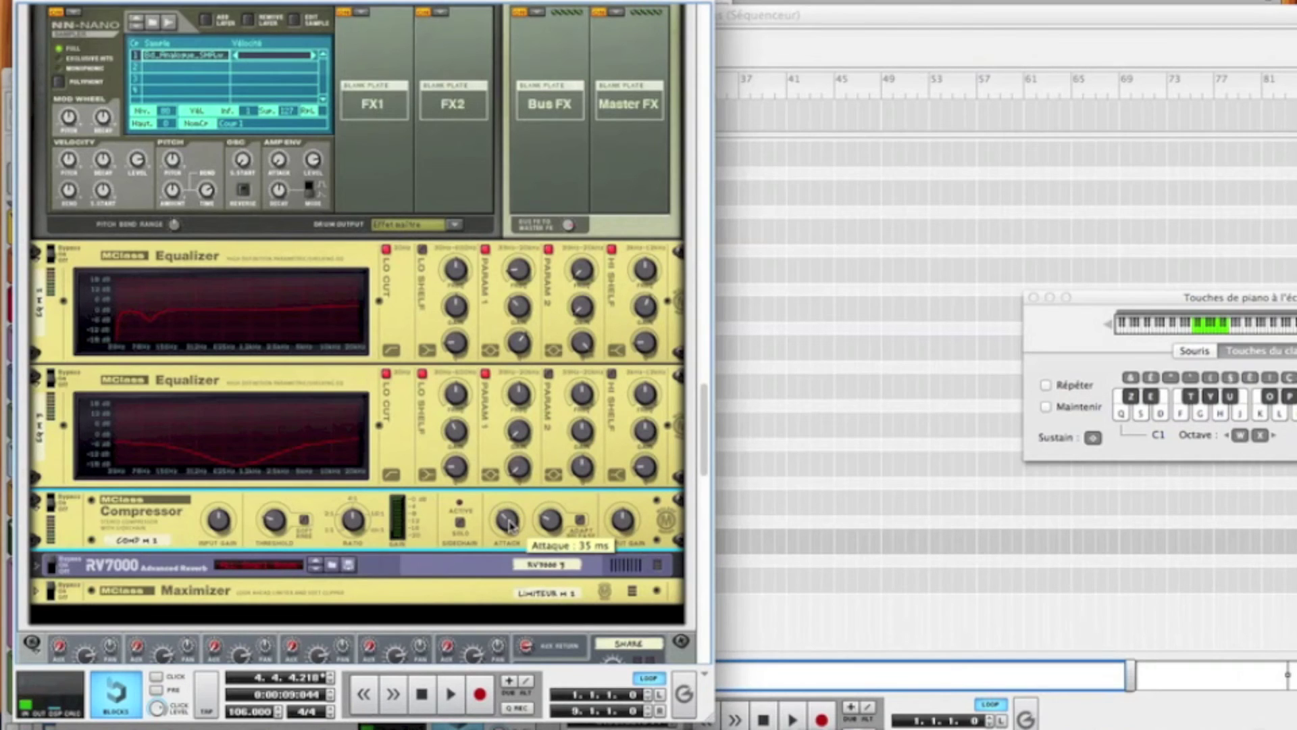
pyautogui.moveTo(549, 520)
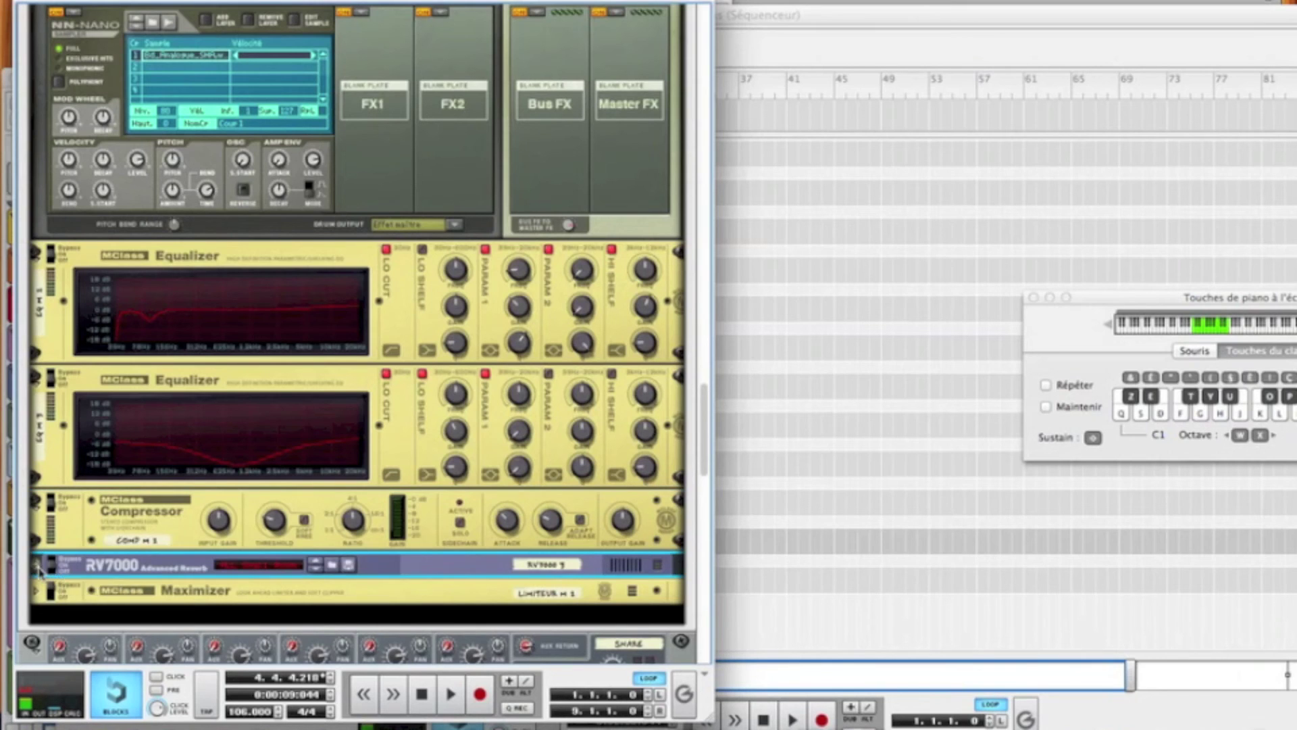
# - Review the RV7000's Reverb, EQ and Gate pages, fold its programmer and switch the reverb on
pyautogui.click(37, 565)
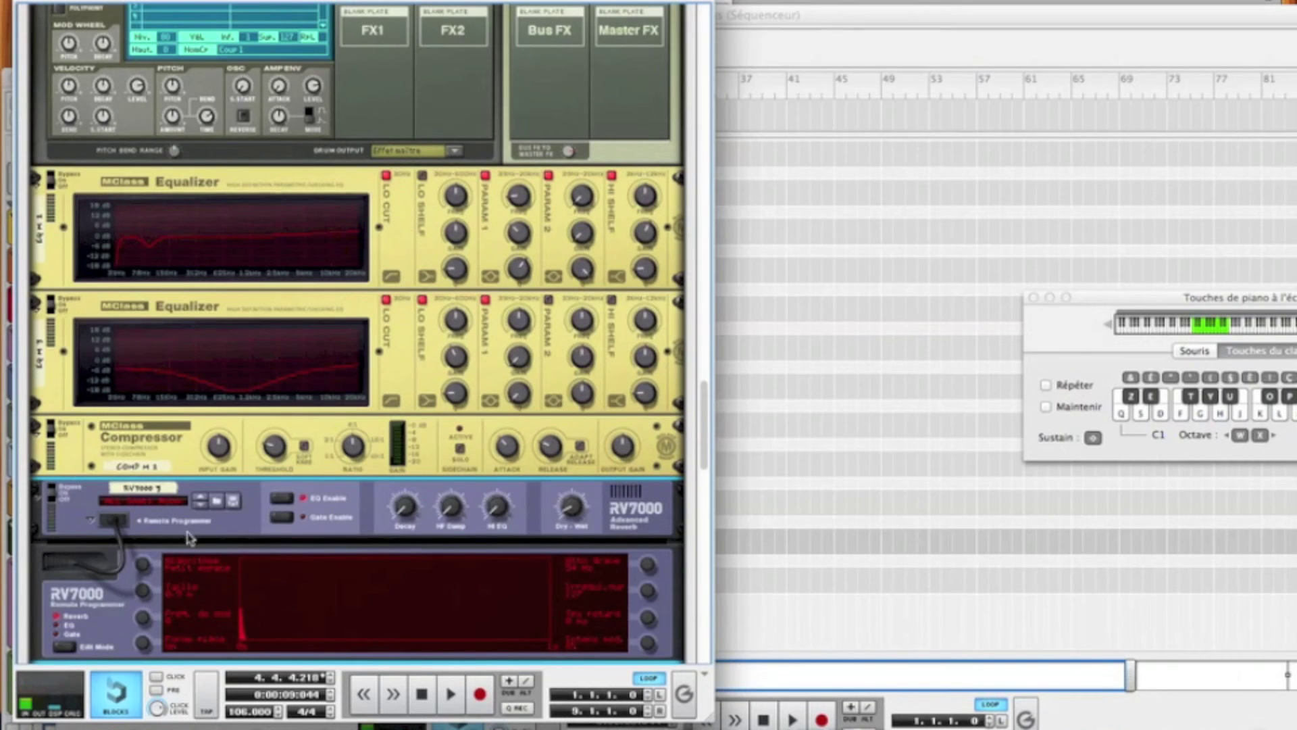
pyautogui.press('q')
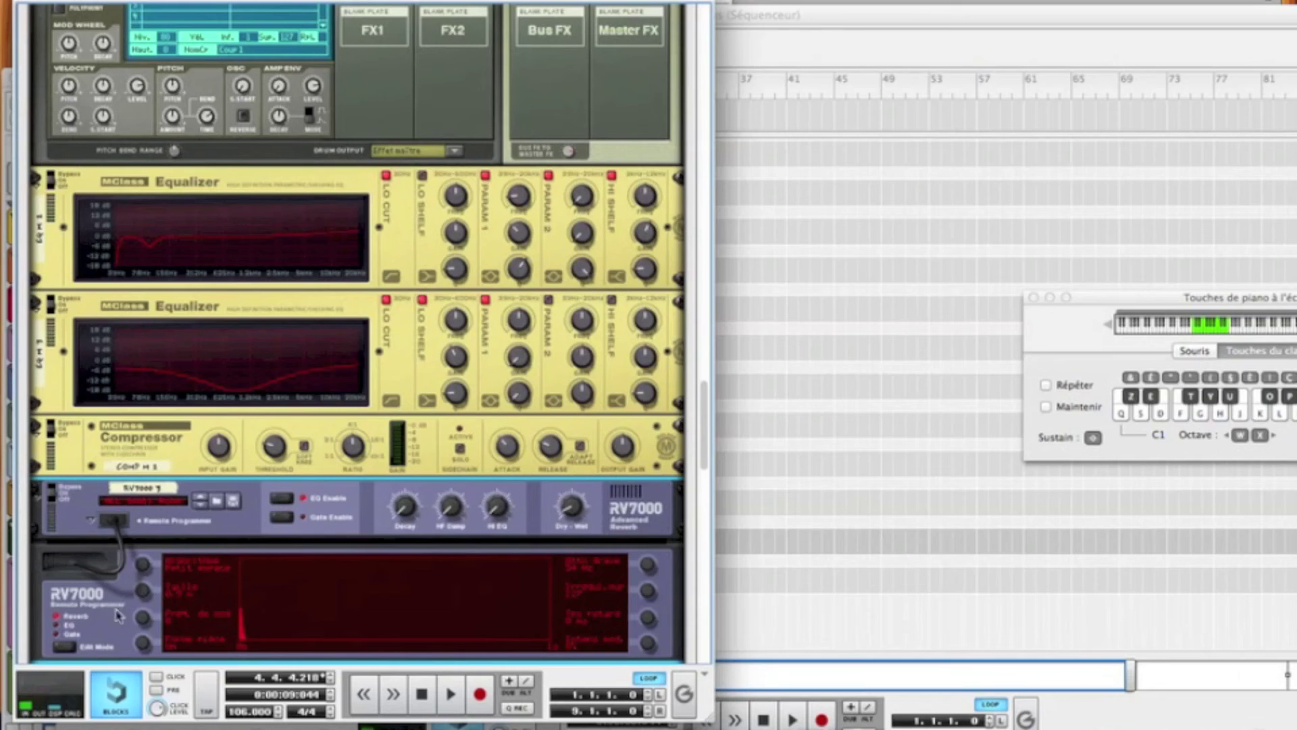
pyautogui.click(71, 648)
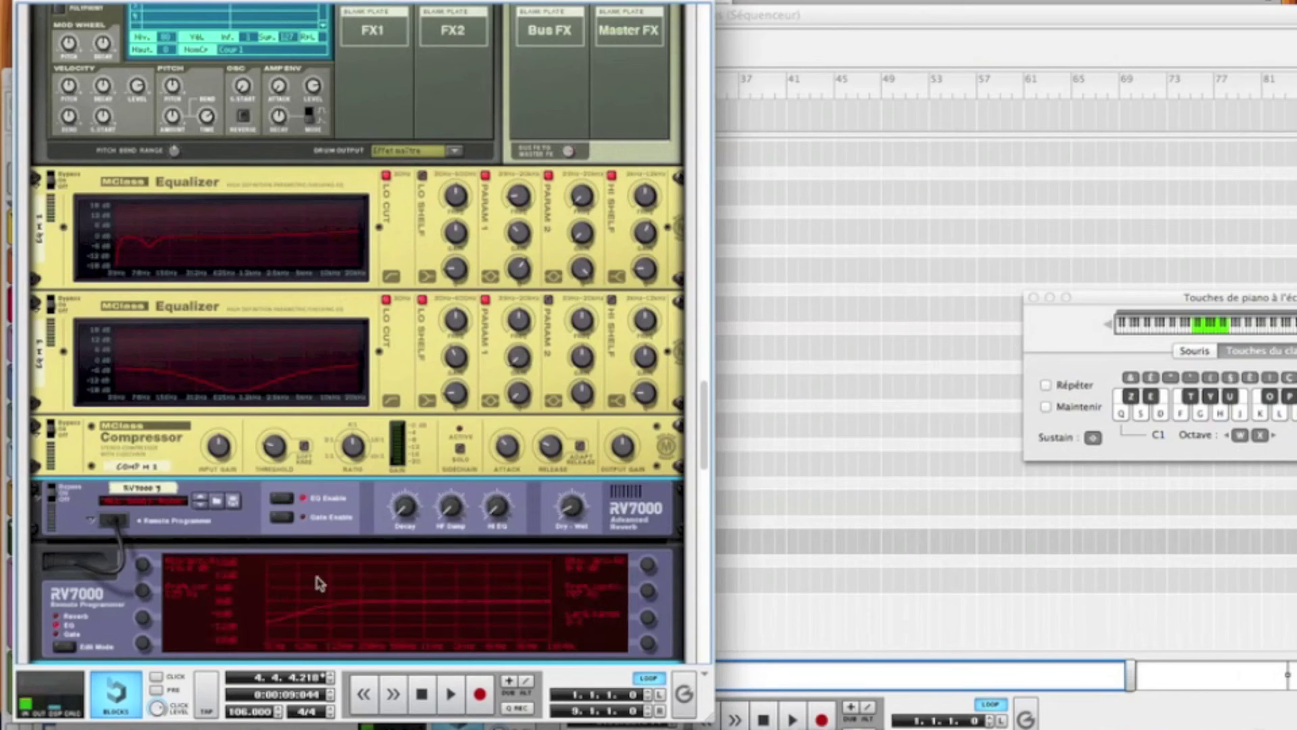
pyautogui.click(72, 649)
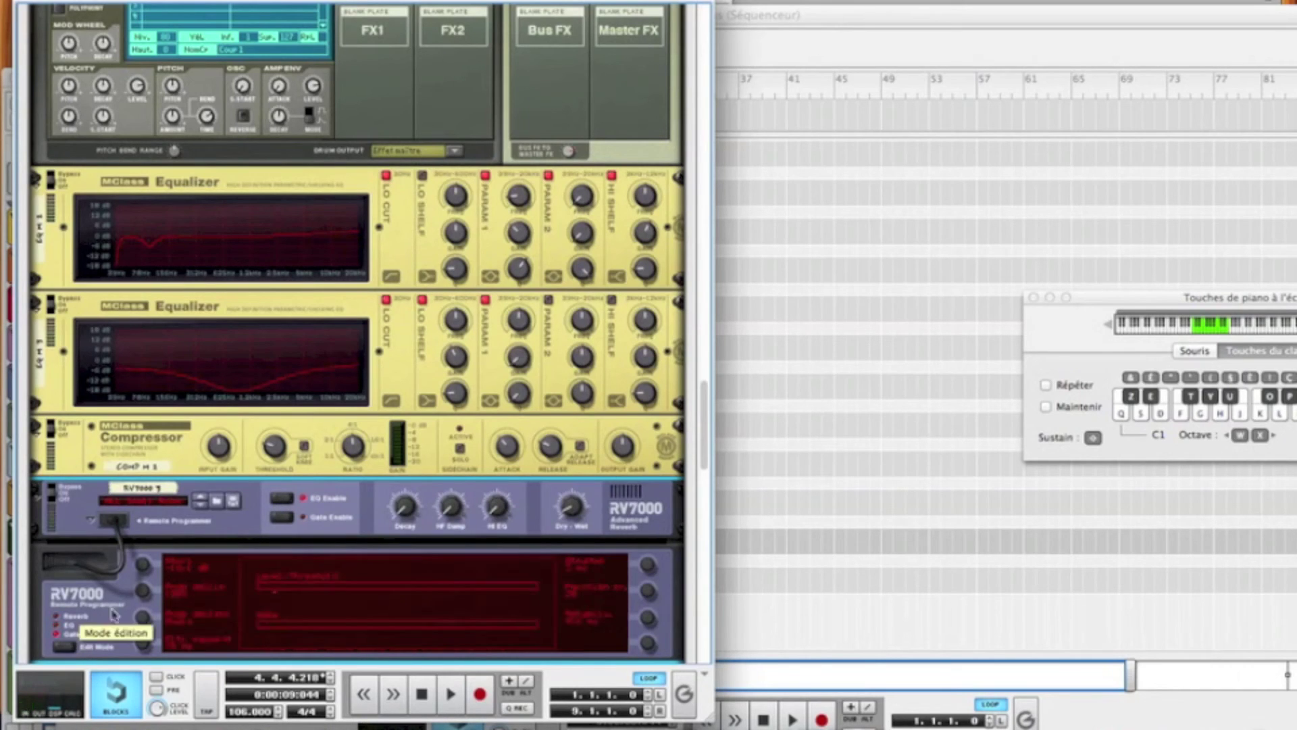
pyautogui.click(88, 647)
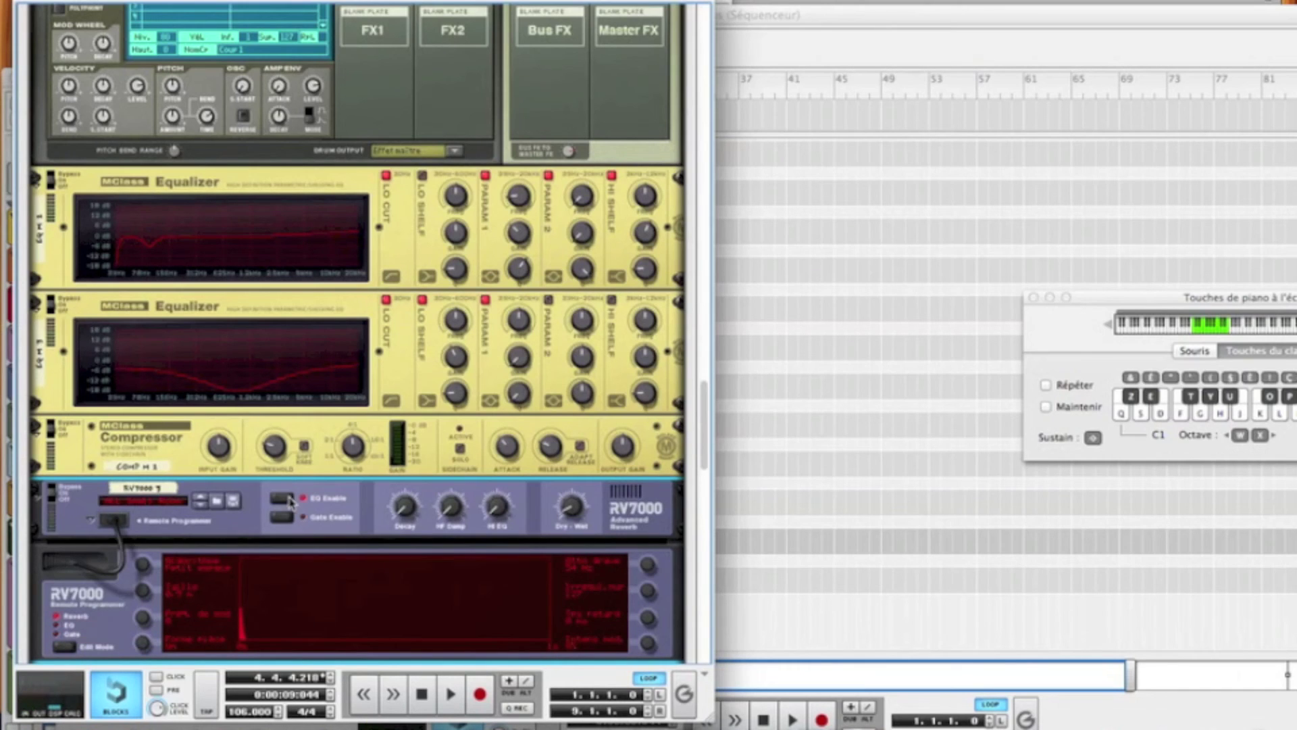
pyautogui.click(91, 520)
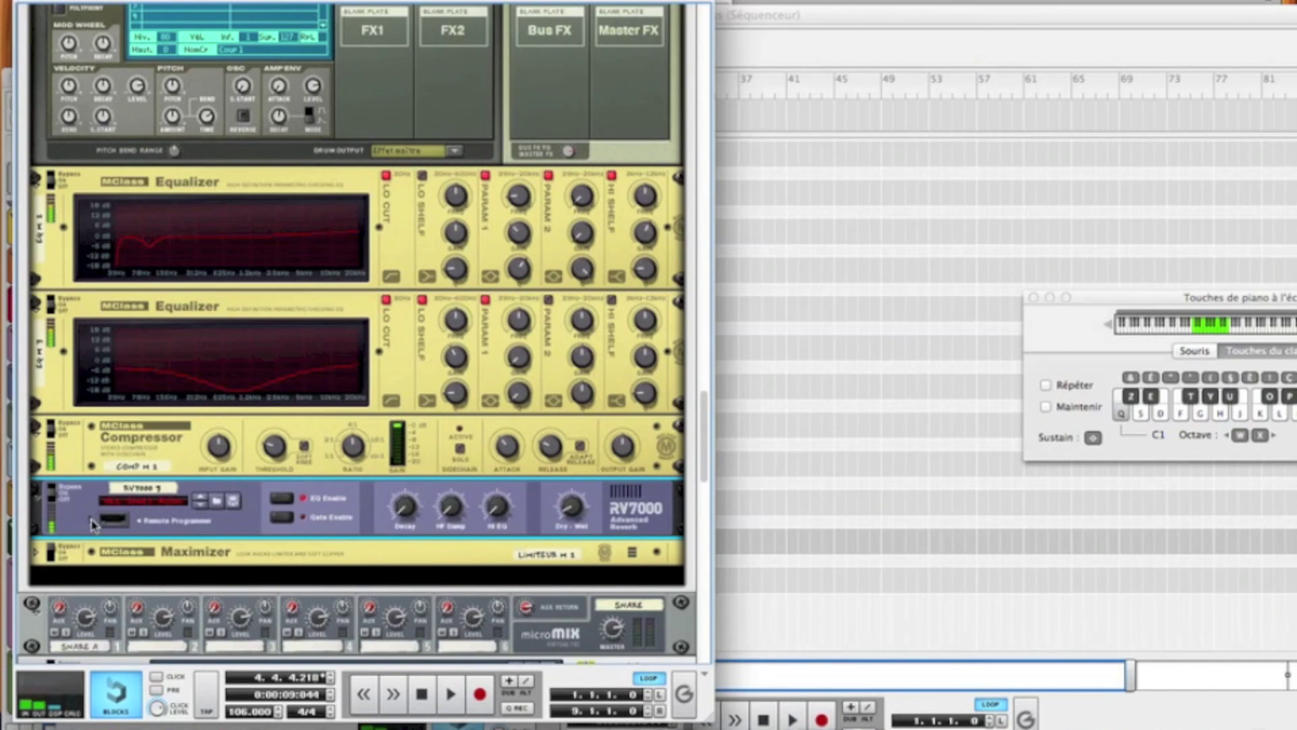
pyautogui.click(54, 498)
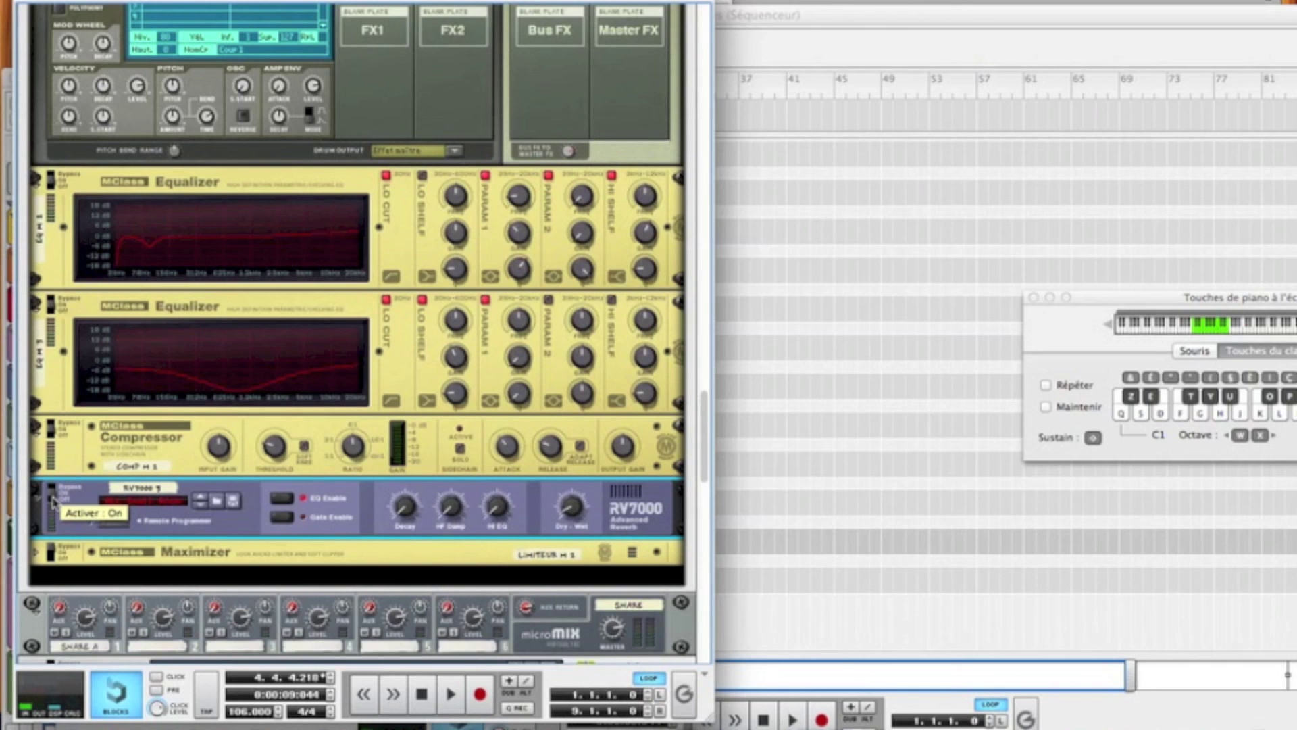
# - Unfold the MClass Maximizer at the end of Kick A's chain and enable Soft Clip
pyautogui.click(51, 554)
pyautogui.click(36, 552)
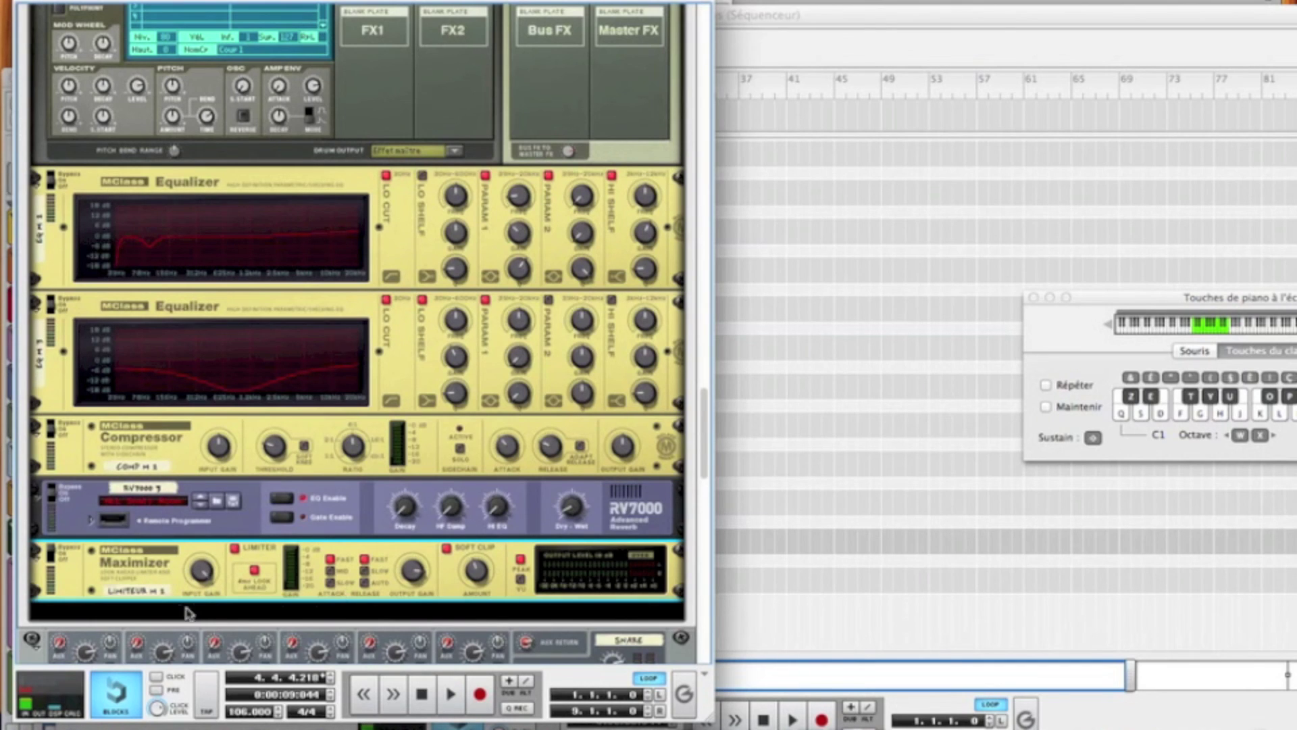
pyautogui.moveTo(198, 570)
pyautogui.moveTo(254, 573)
pyautogui.moveTo(412, 574)
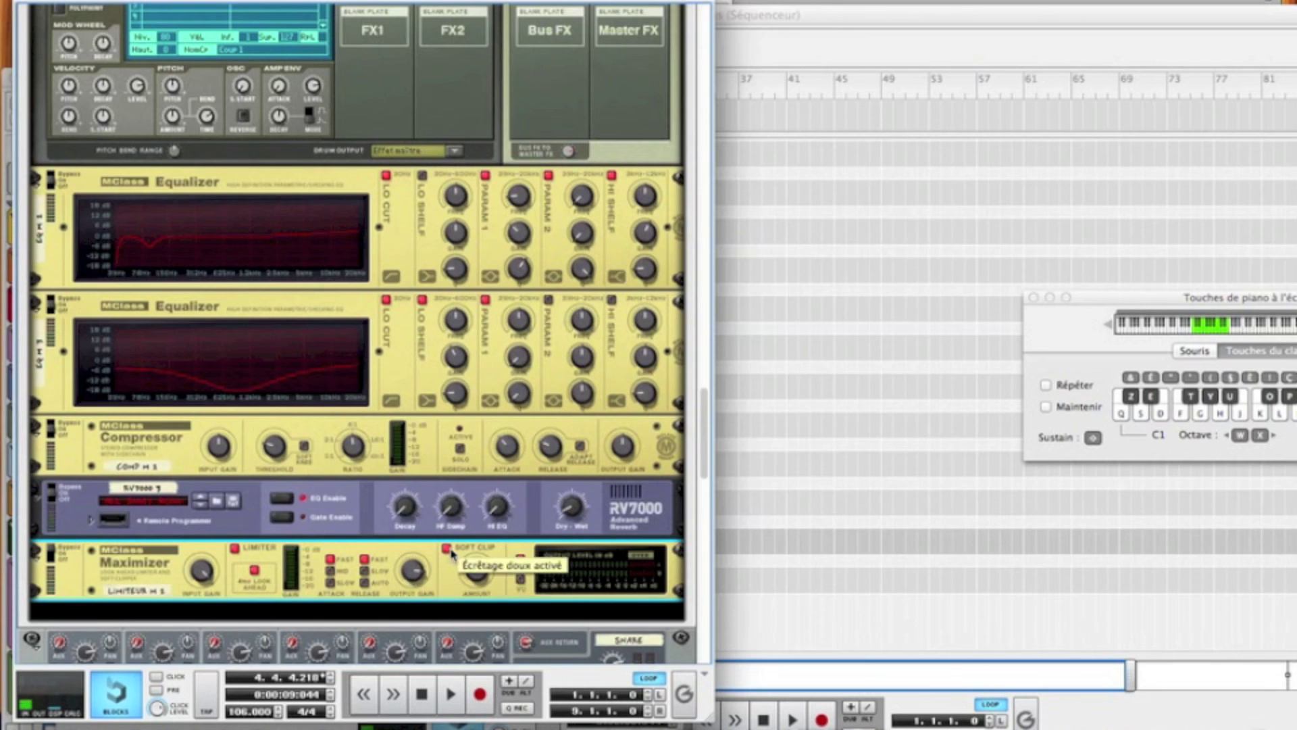
pyautogui.click(447, 549)
# - Audition the kick through the Maximizer, comparing soft clipping and toggling the 4 ms Look Ahead
pyautogui.press('q')
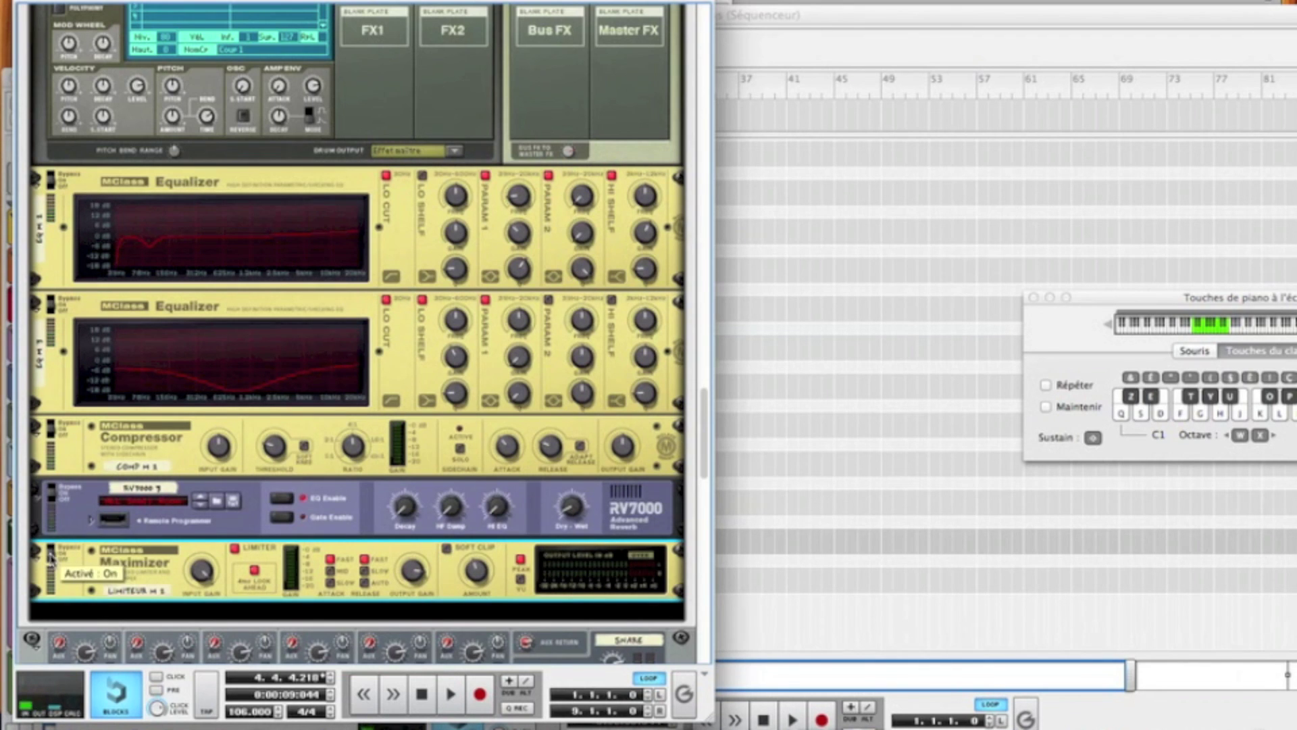
pyautogui.press('q')
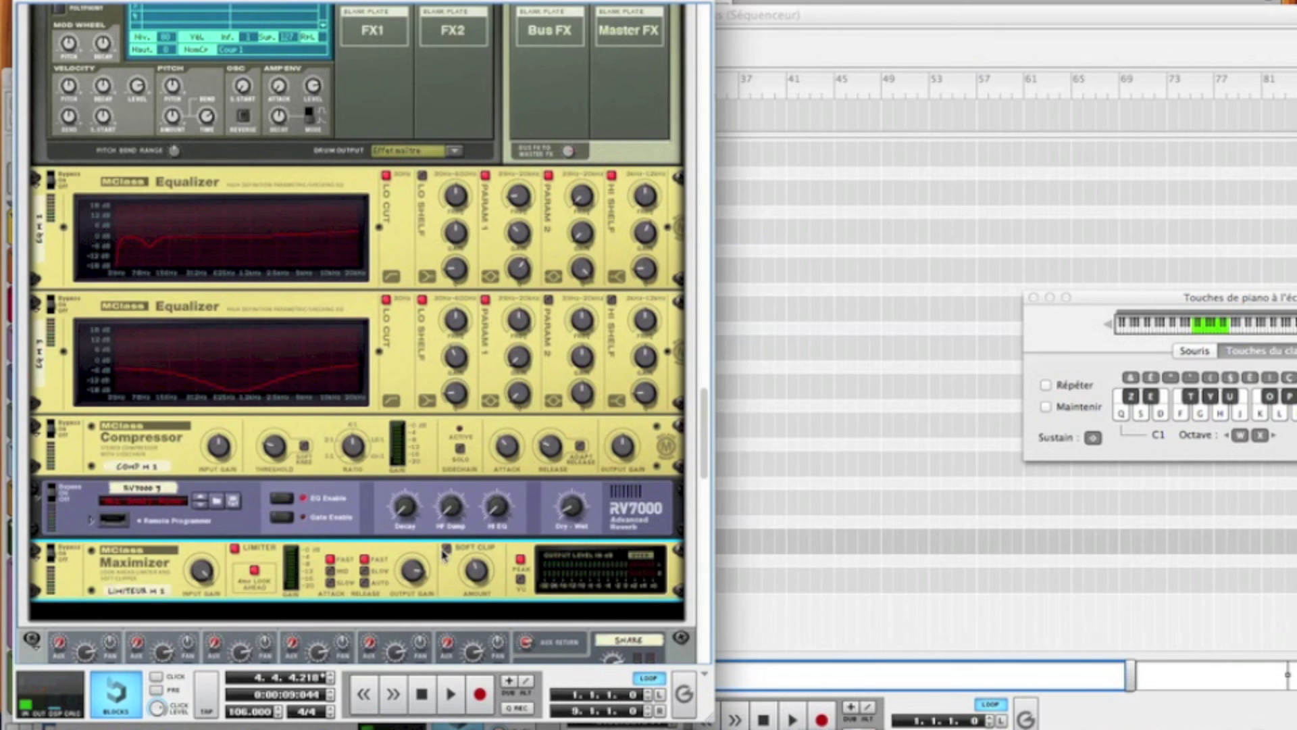
pyautogui.press('q')
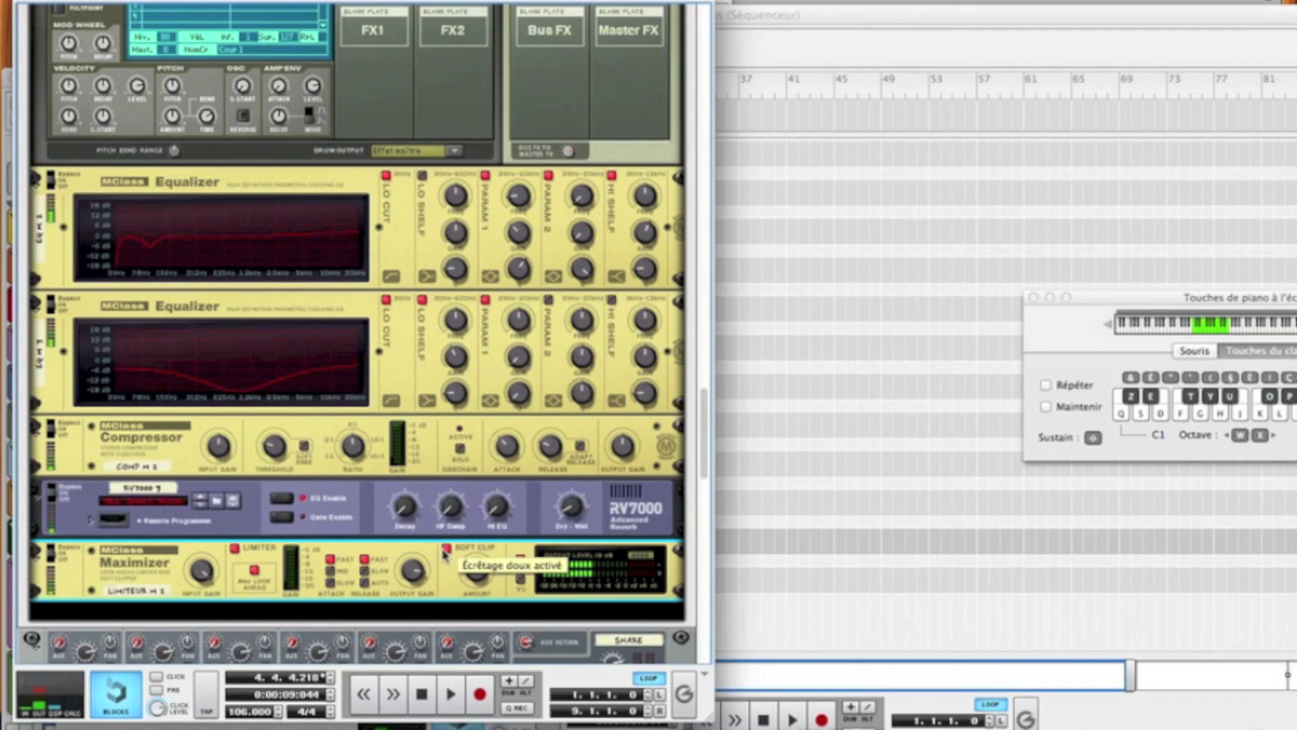
pyautogui.click(257, 574)
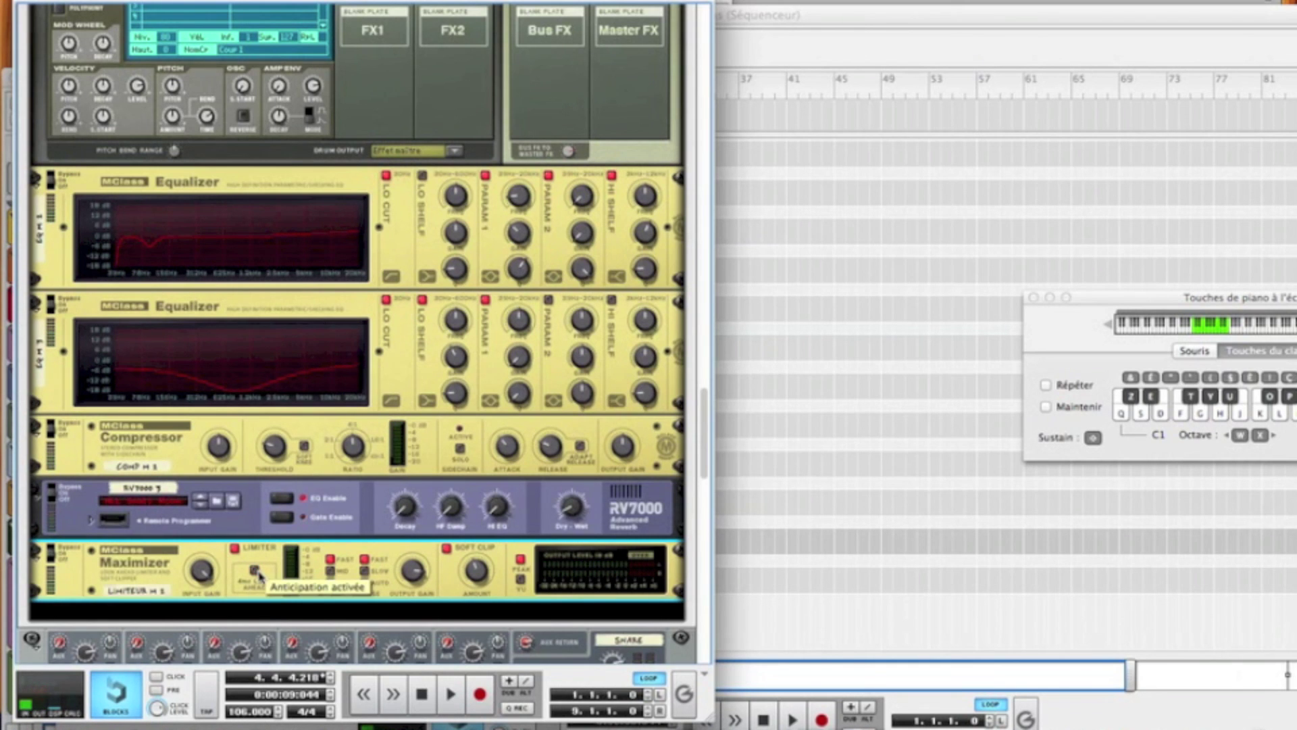
pyautogui.press('q')
pyautogui.press('q')
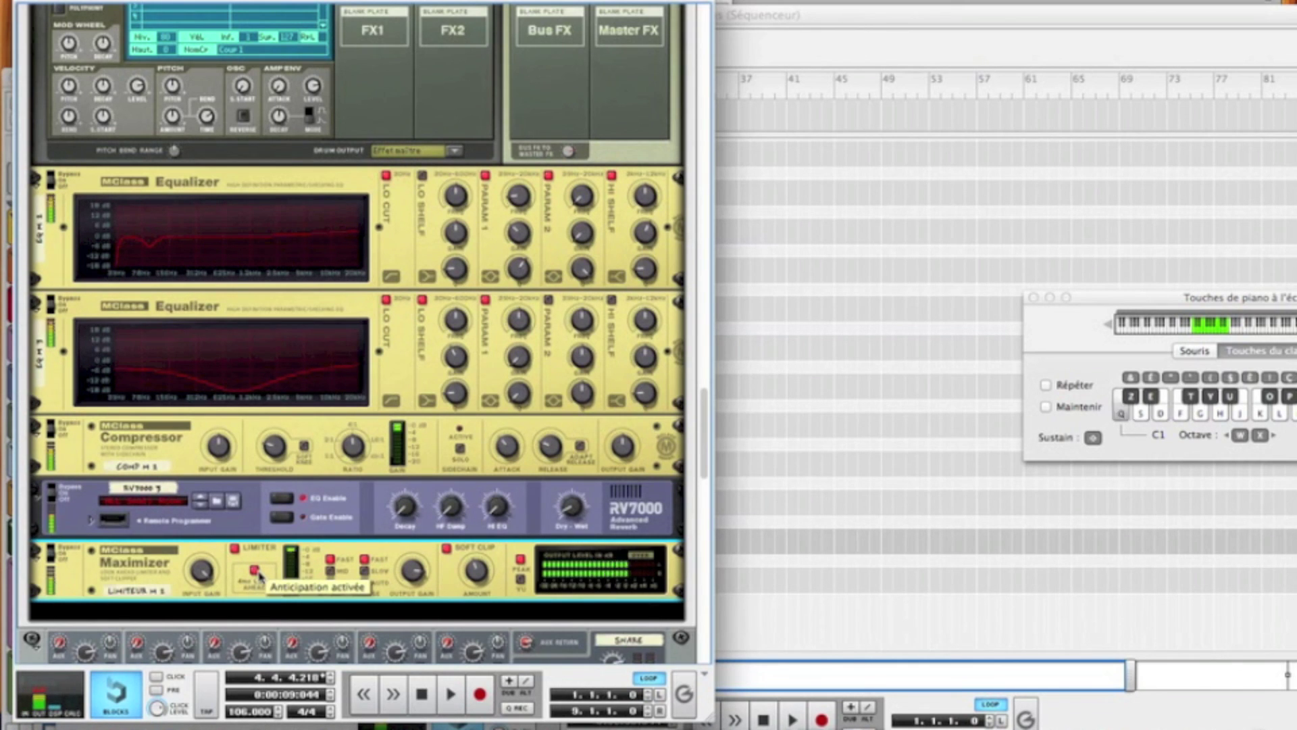